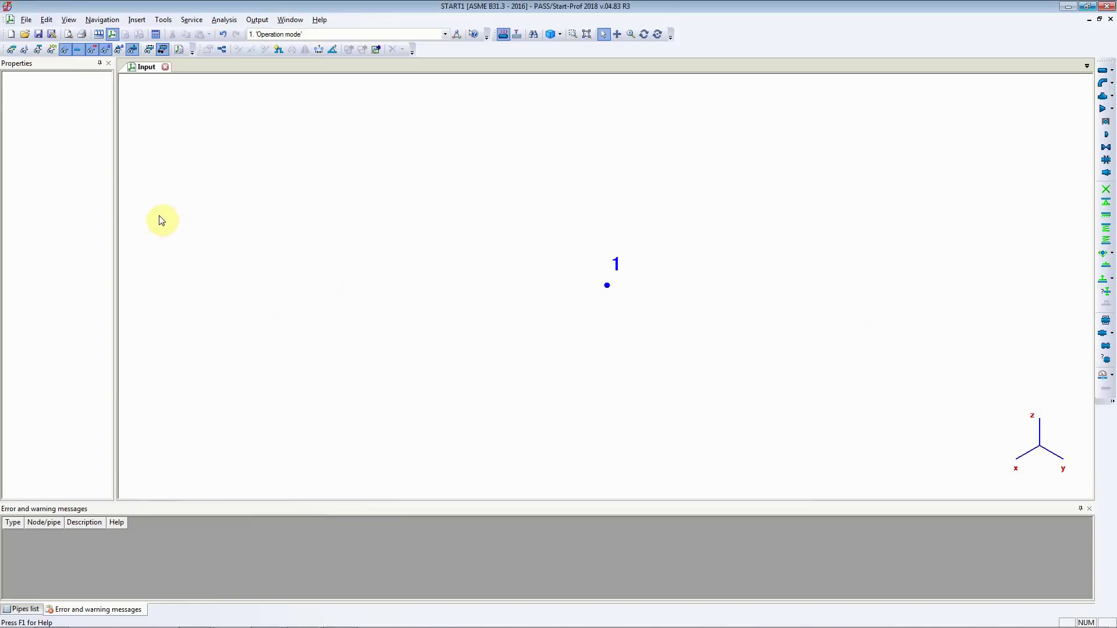
Start pipe 1-2 from node 1 to node 2 and select its DX field in Pipe Properties
click(1104, 72)
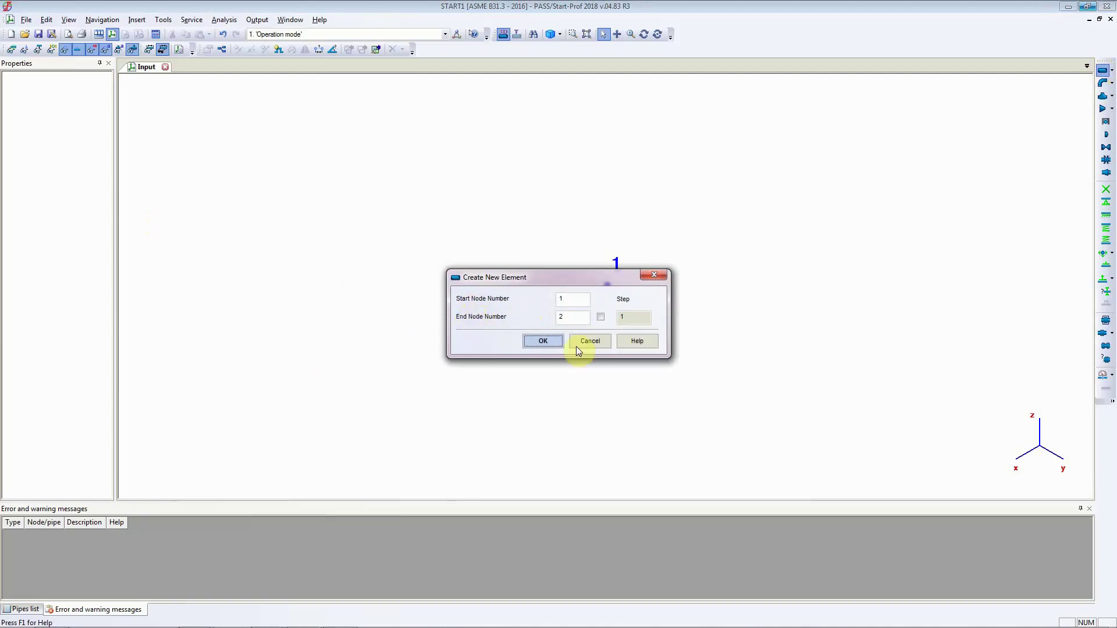
click(555, 347)
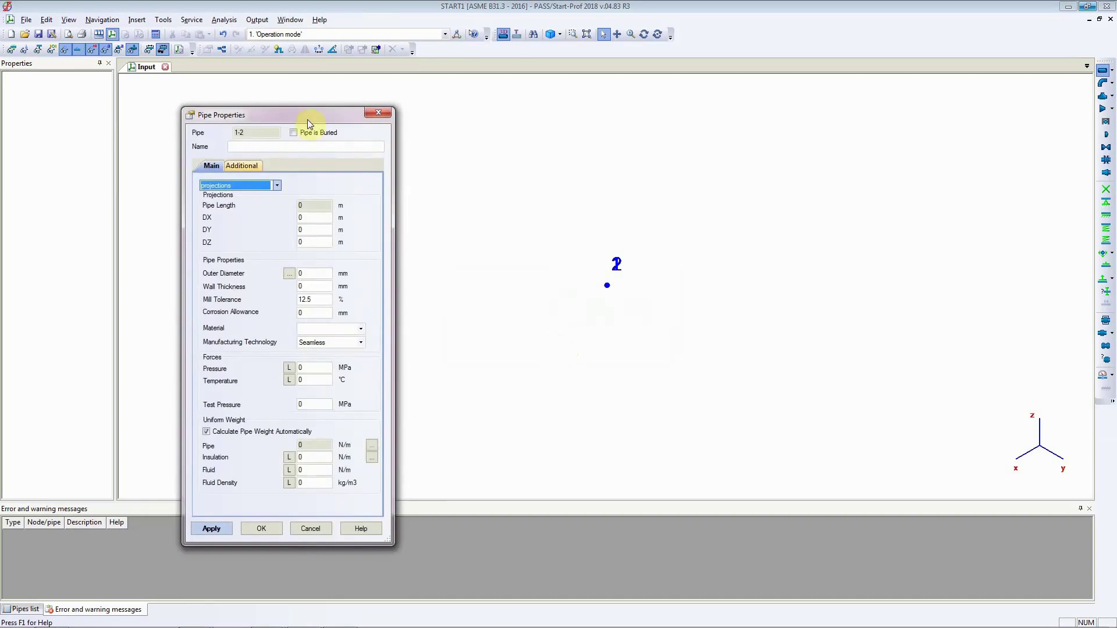
drag(309, 116, 407, 95)
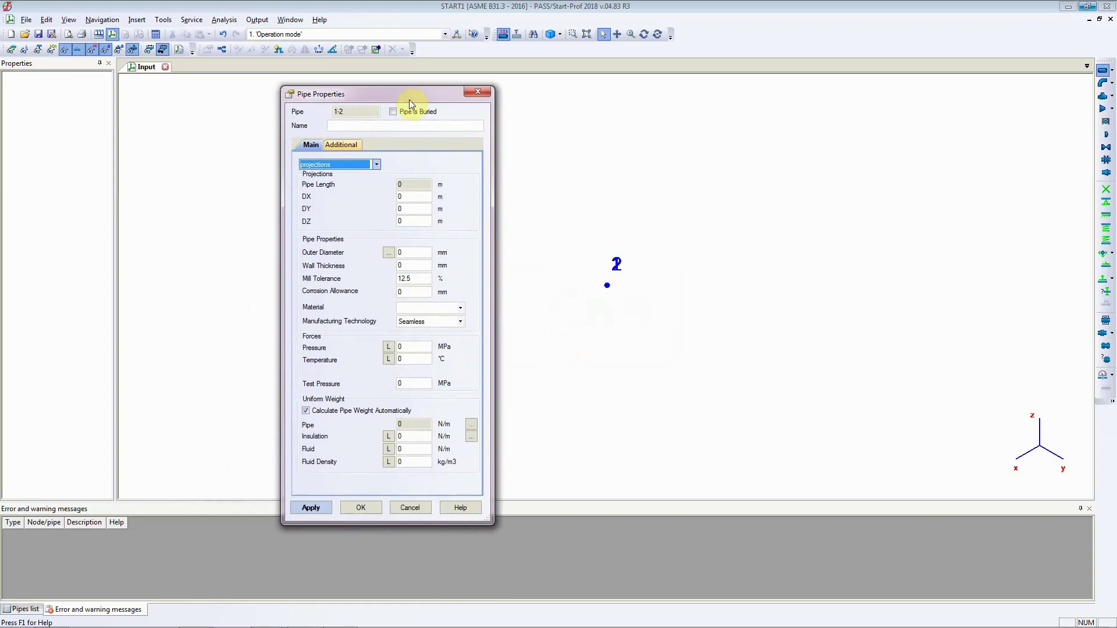
click(405, 196)
double_click(405, 196)
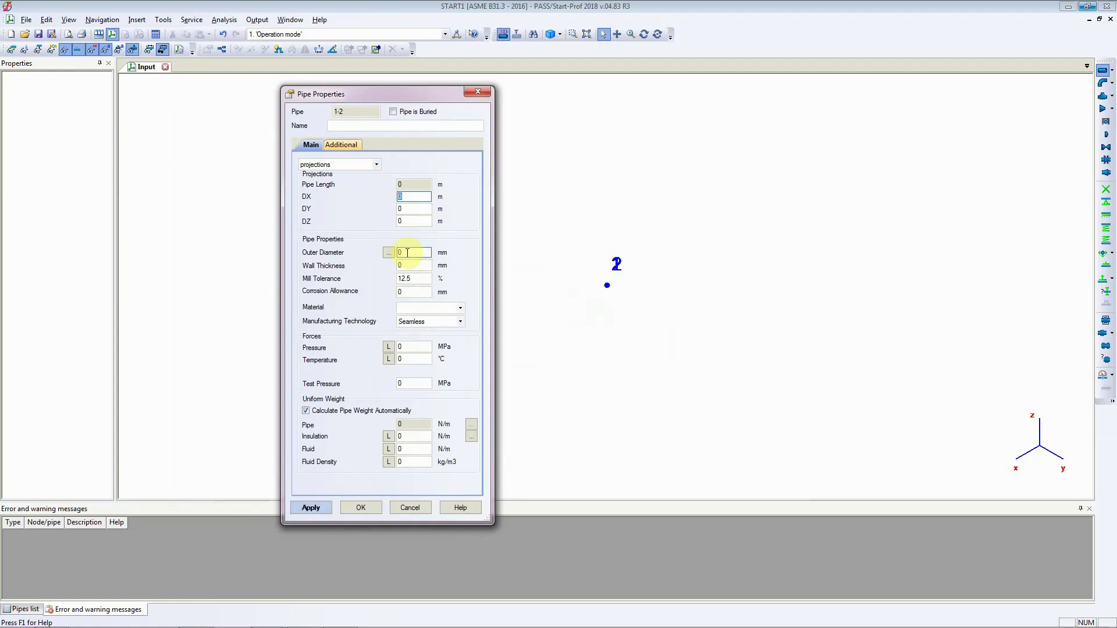
Enter DX 1, outer diameter 323.85, wall 10.3124, corrosion allowance 1.5 and material A53 B
text(1)
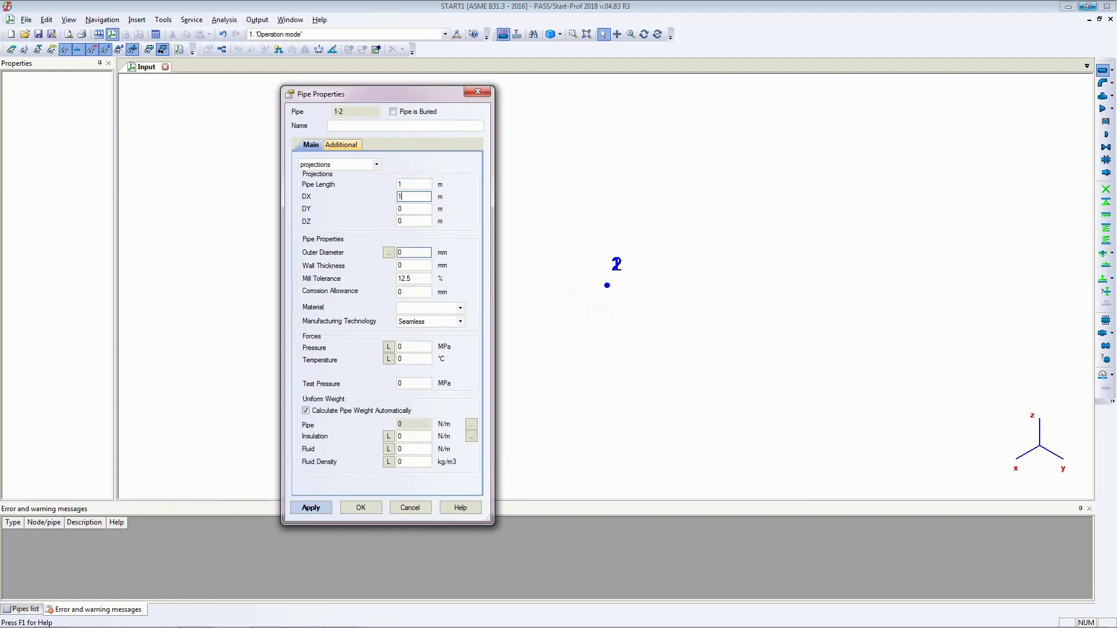
click(415, 252)
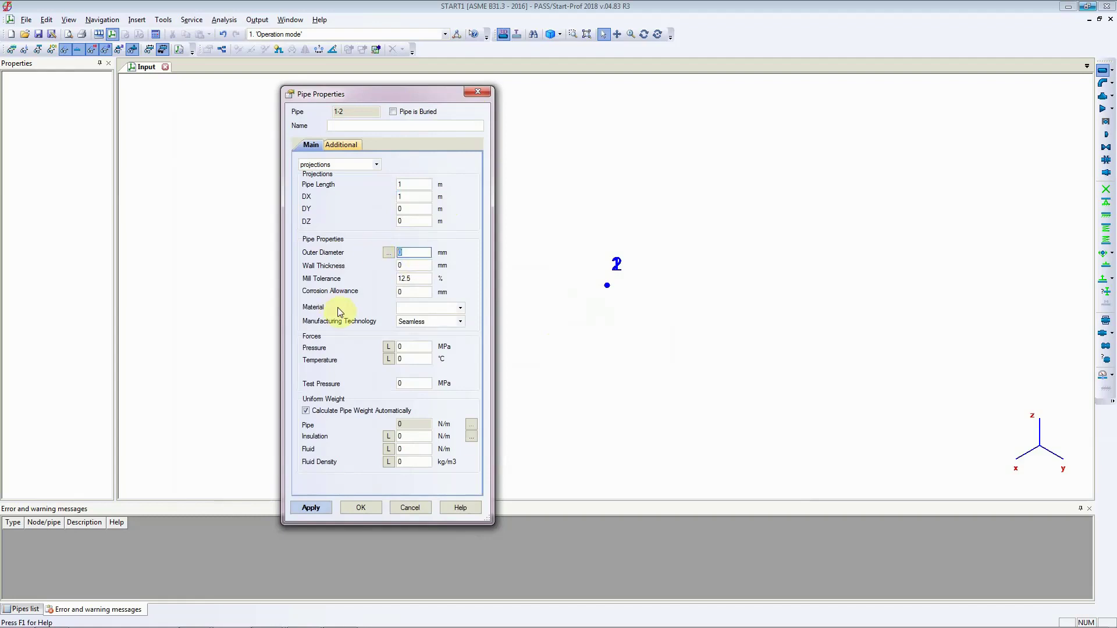
text(323.85)
click(407, 265)
text(10.3124)
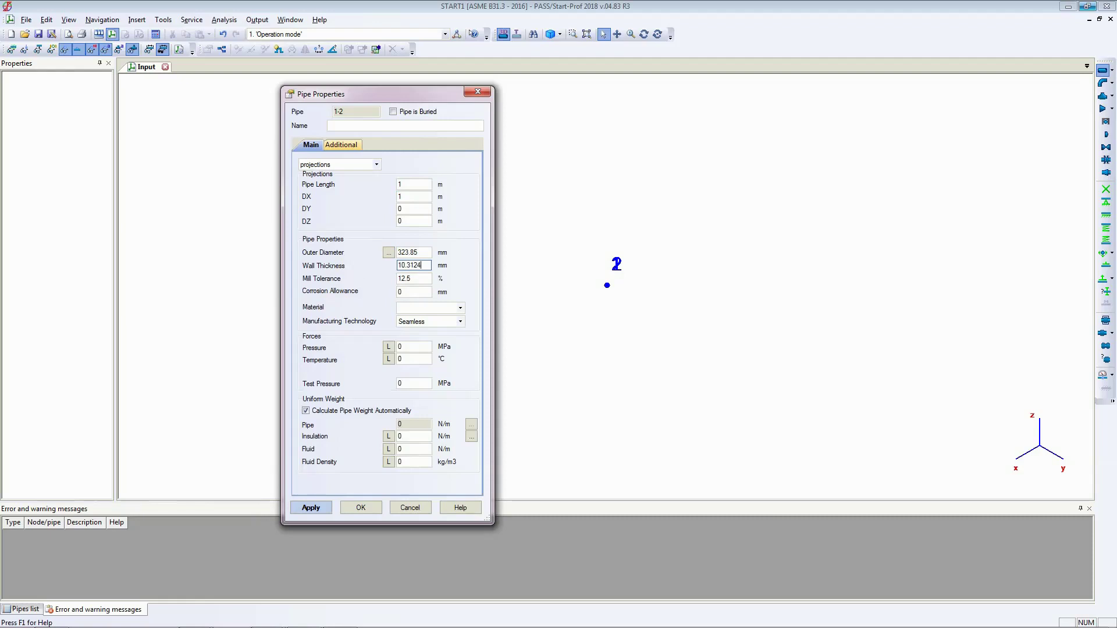
click(415, 292)
text(1.5)
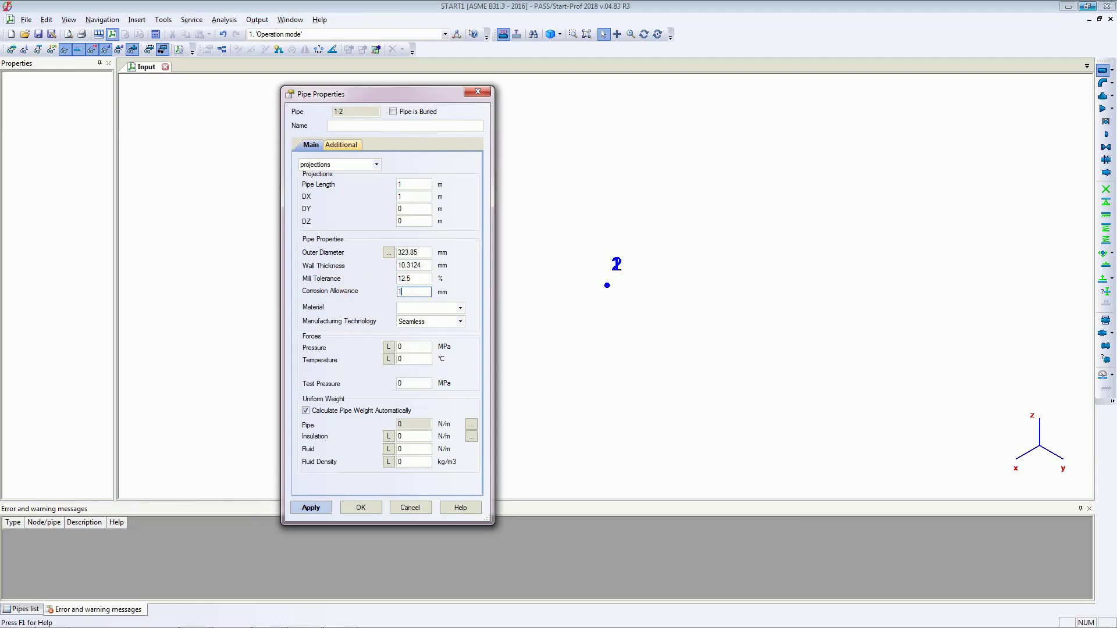
click(423, 307)
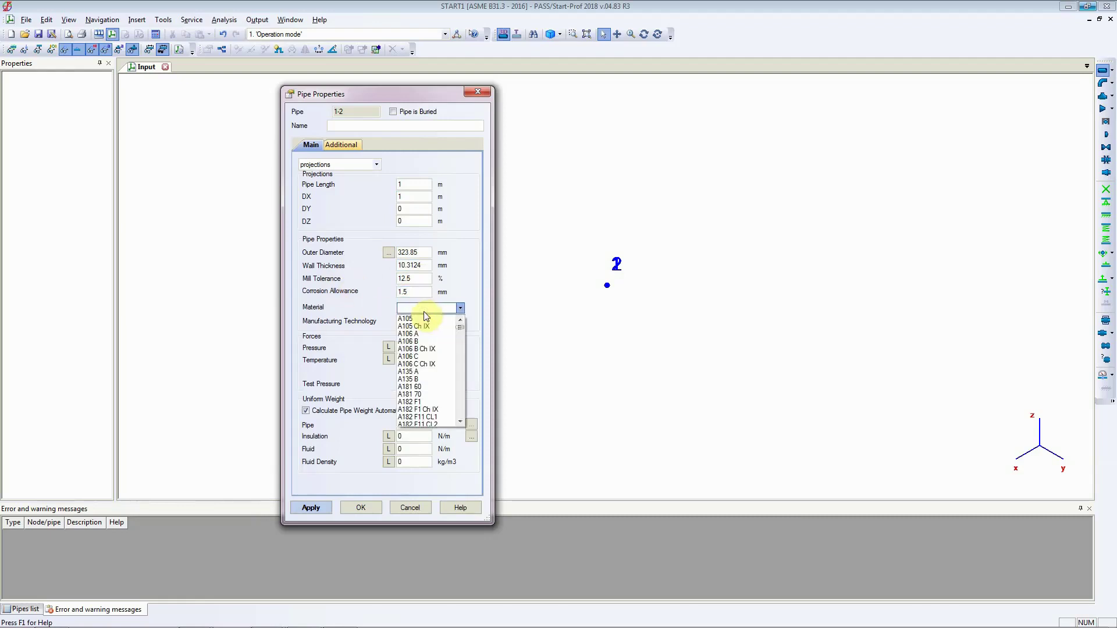
text(A53 A)
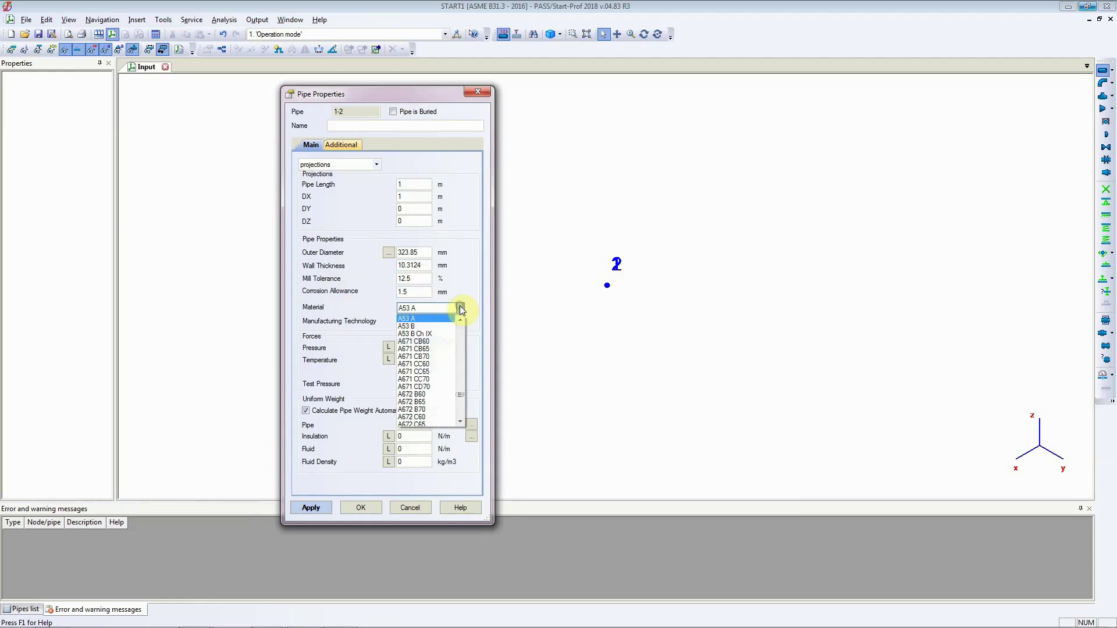
click(428, 326)
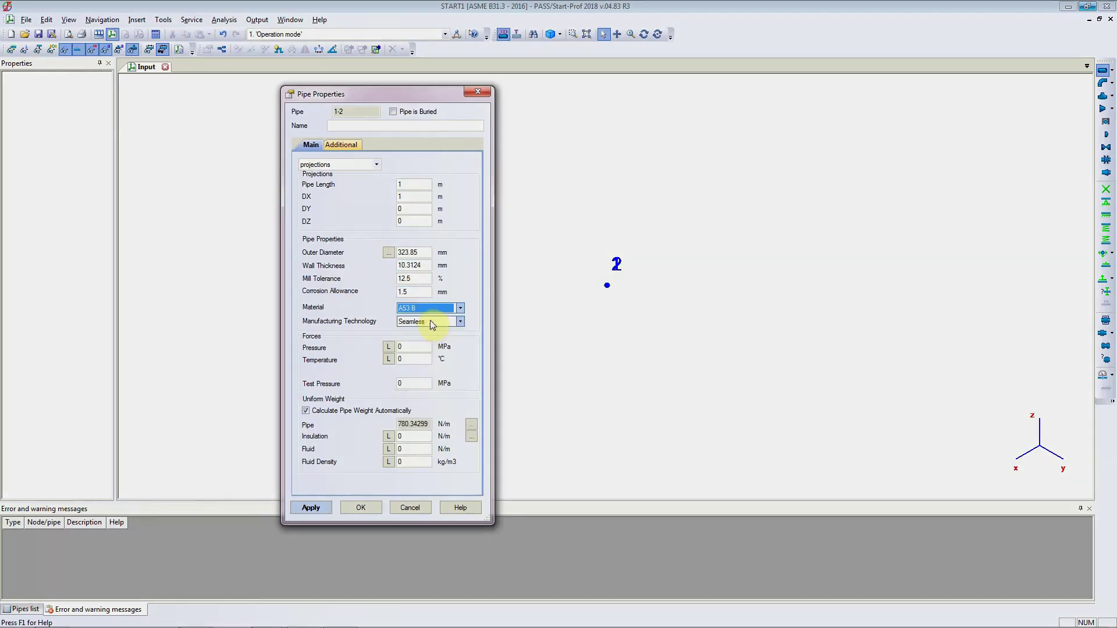
Set pipe 1-2 to pressure 5, temperature 120, test pressure 7.5 and fluid density 1200
click(399, 347)
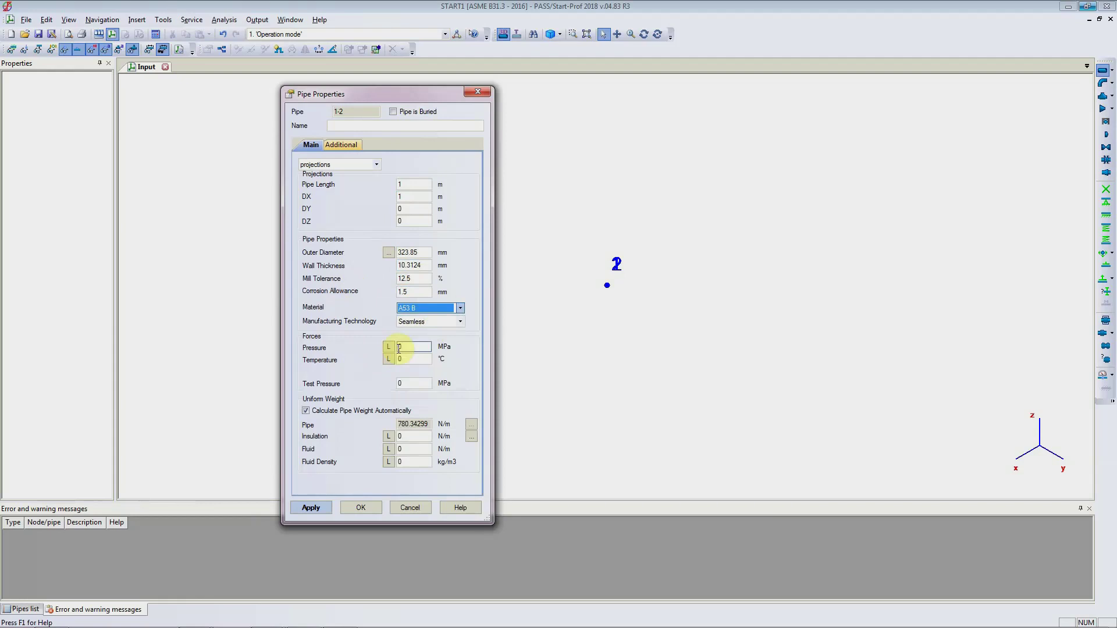
click(413, 361)
click(389, 348)
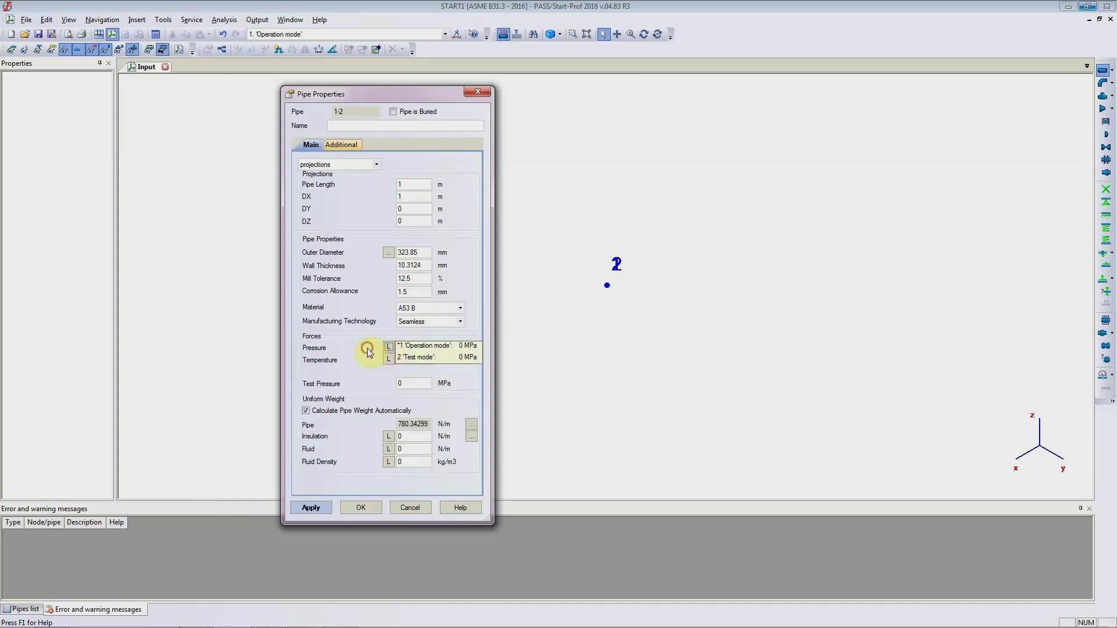
click(368, 348)
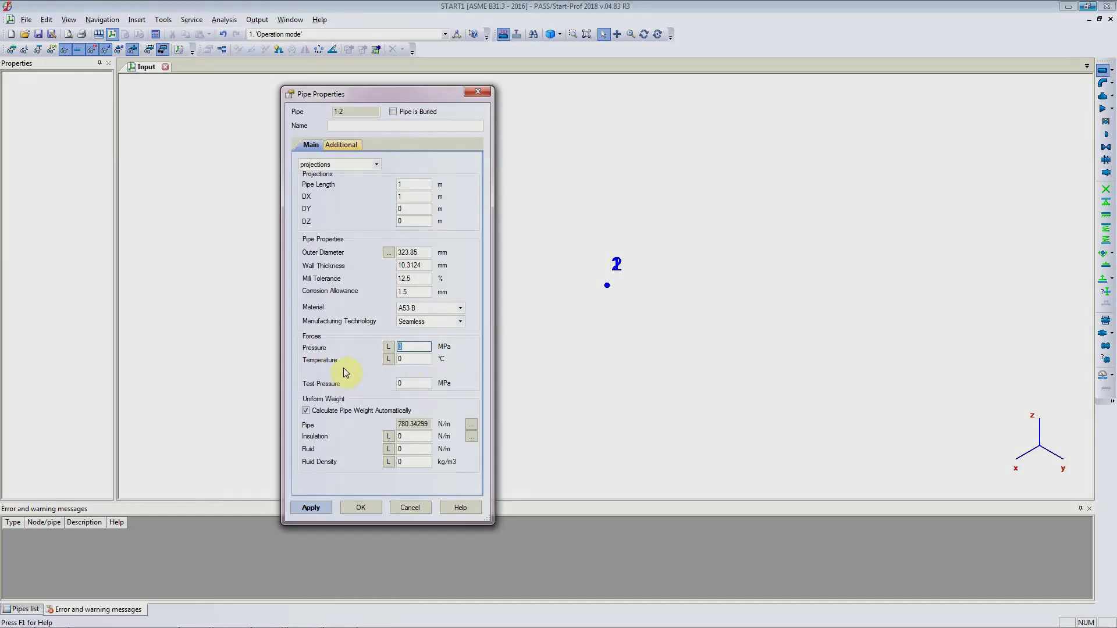
text(5)
click(404, 360)
text(120)
click(409, 384)
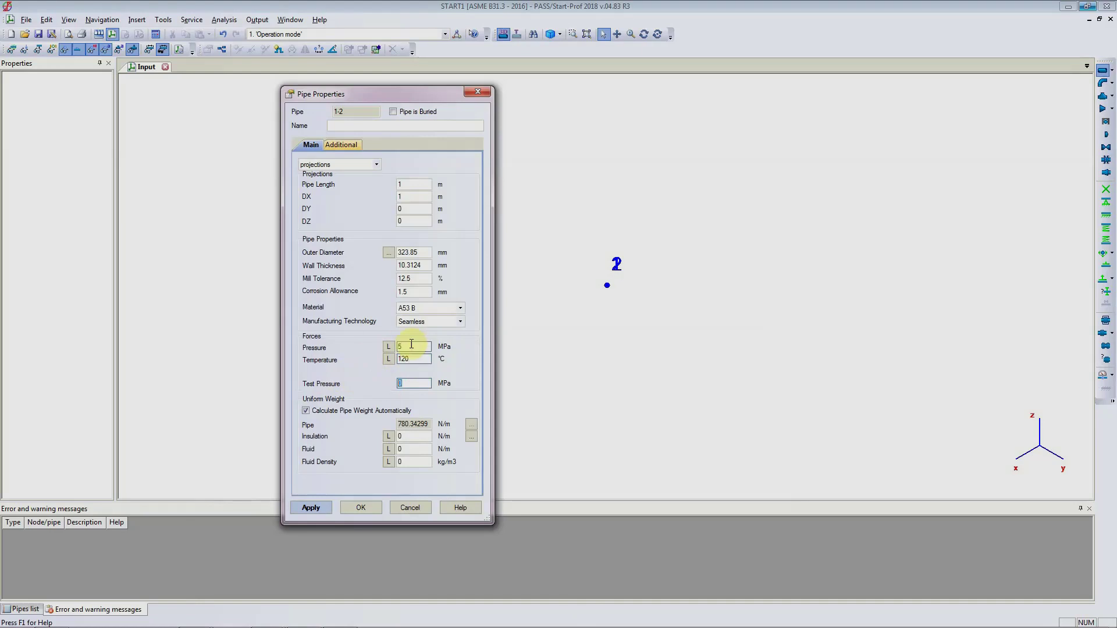
text(7.5)
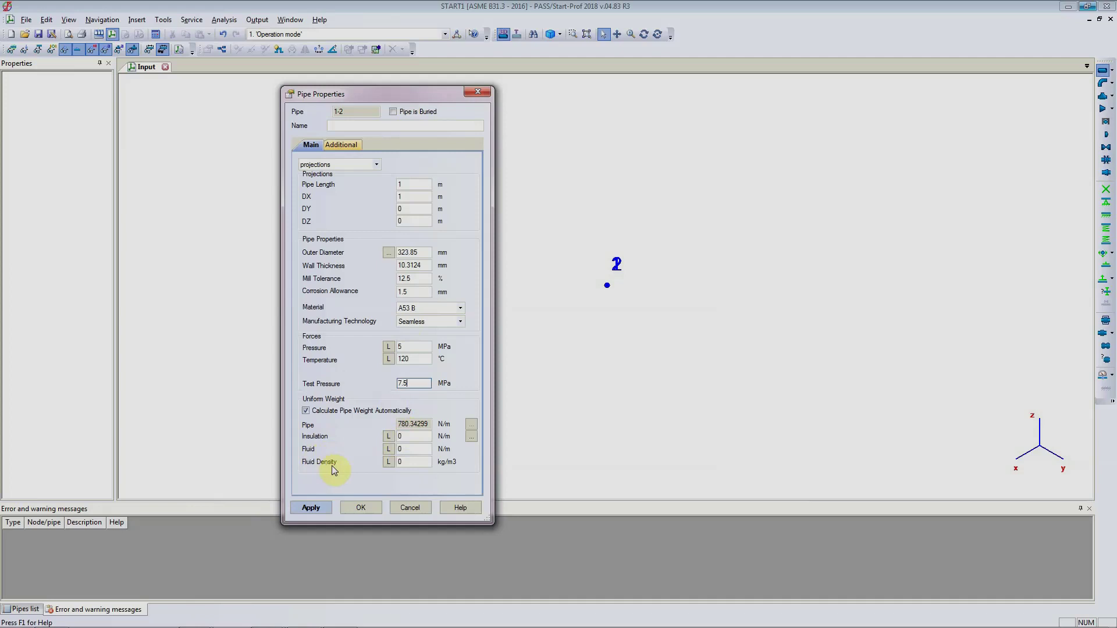
click(408, 464)
text(1200)
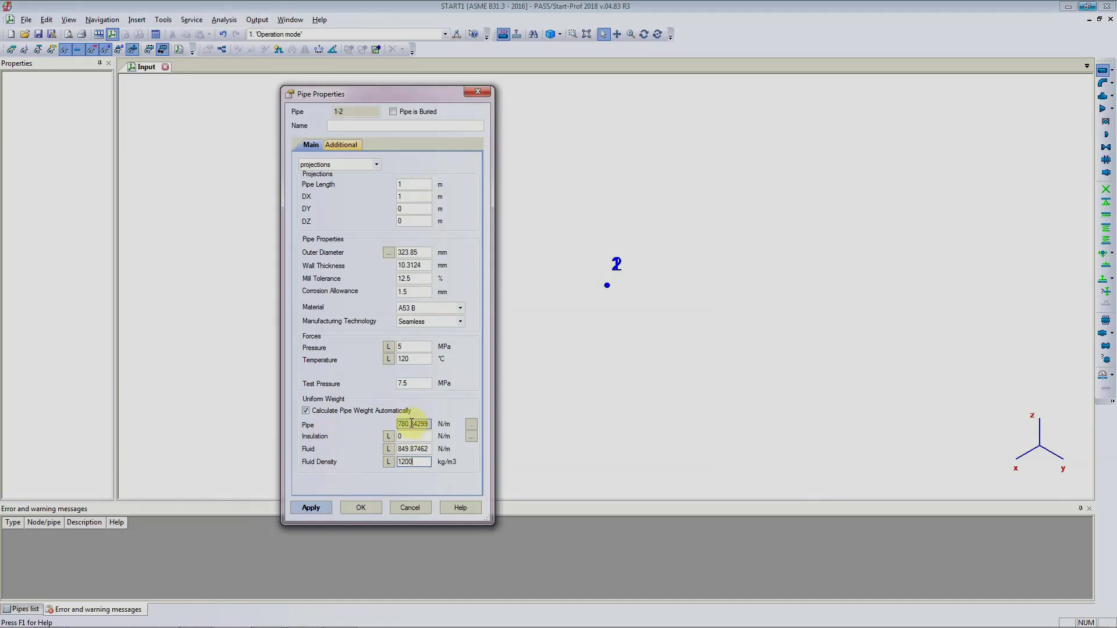
Review the additional pipe settings, then apply the properties to create pipe 1-2
click(343, 145)
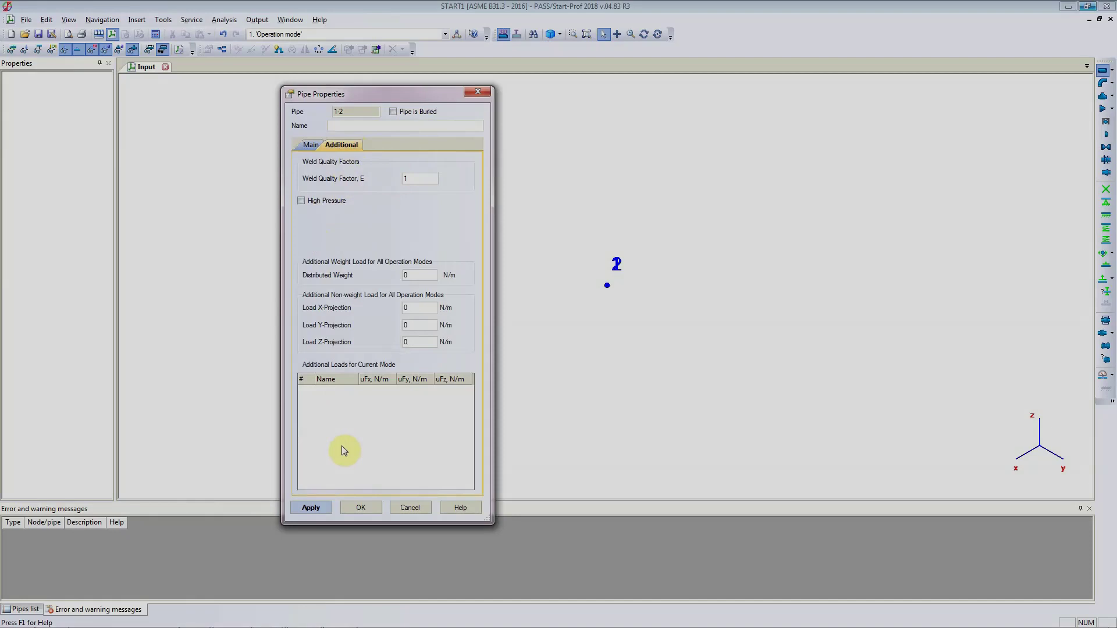
click(310, 144)
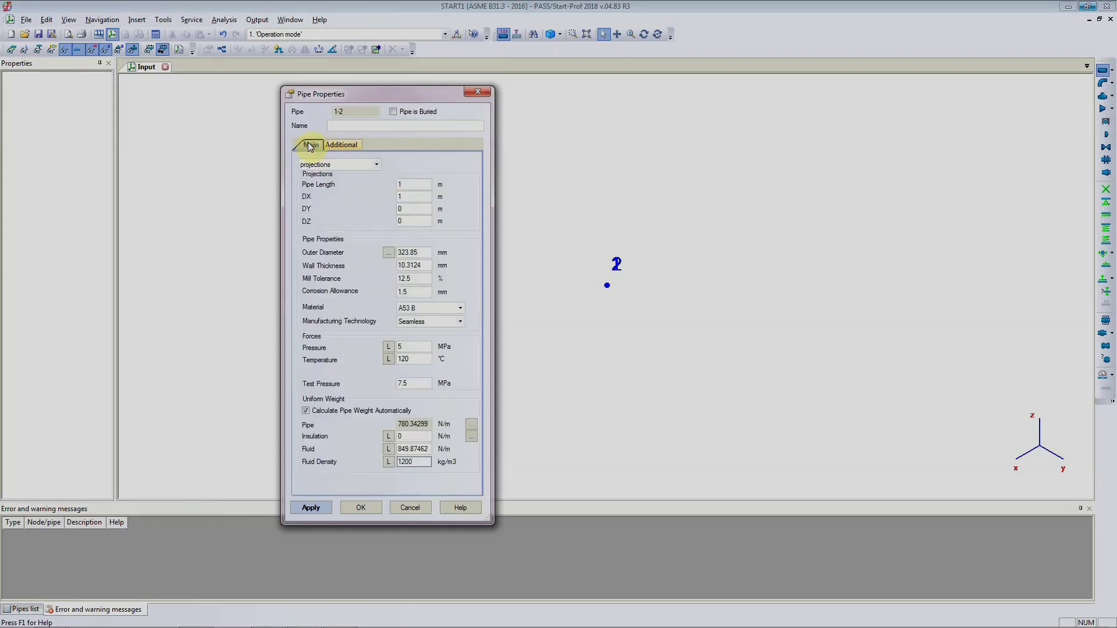
click(312, 509)
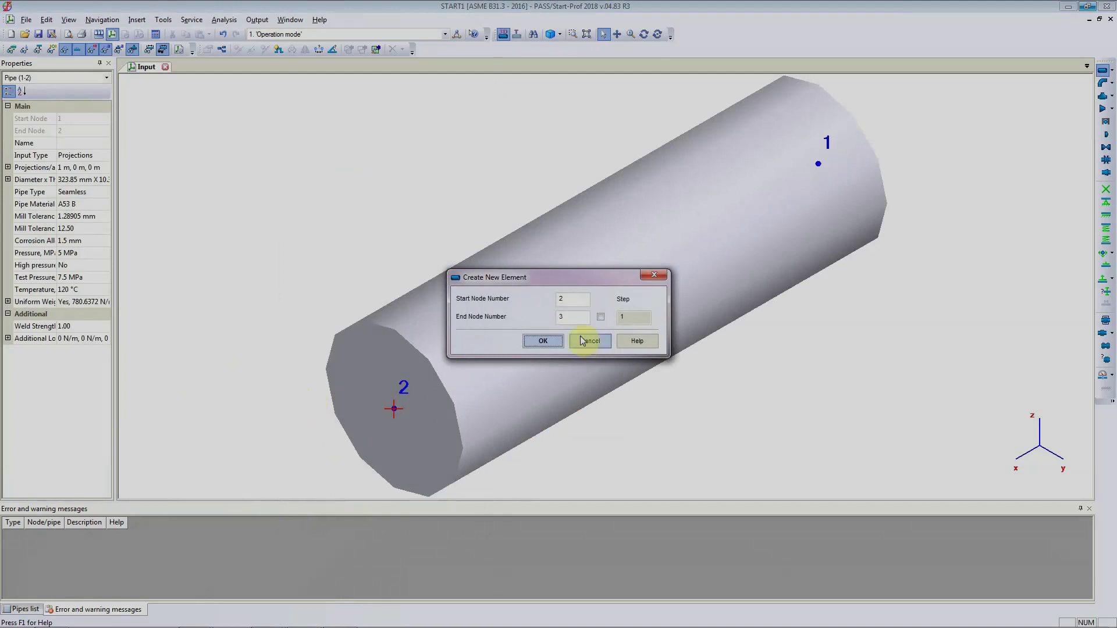
Create pipe 2-3 with projections DX 0 and DZ 5
click(543, 341)
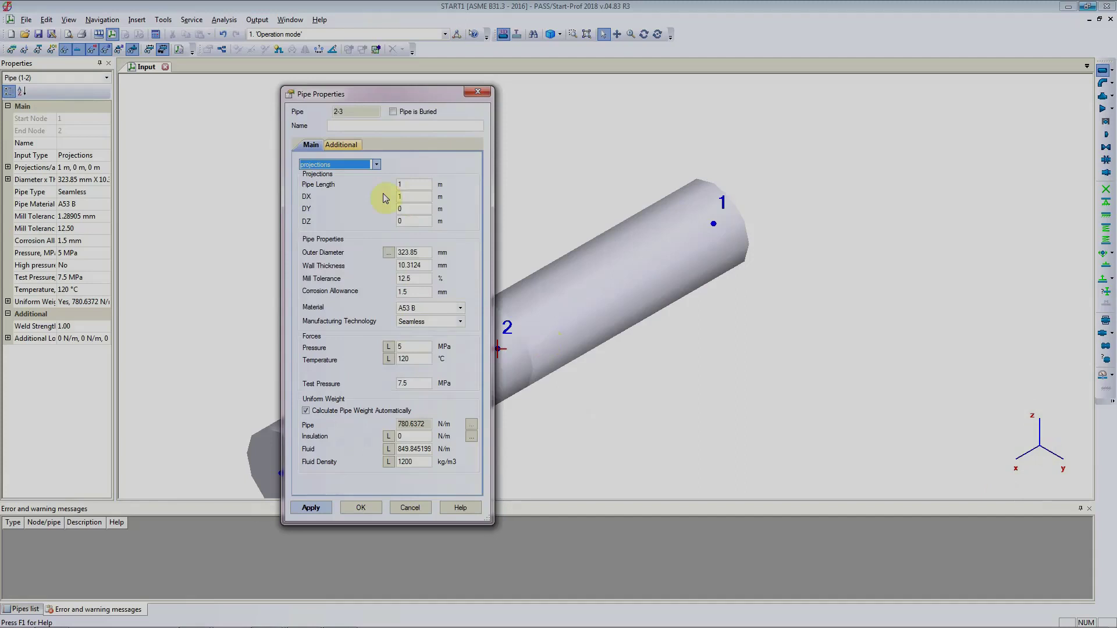
click(406, 197)
text(0)
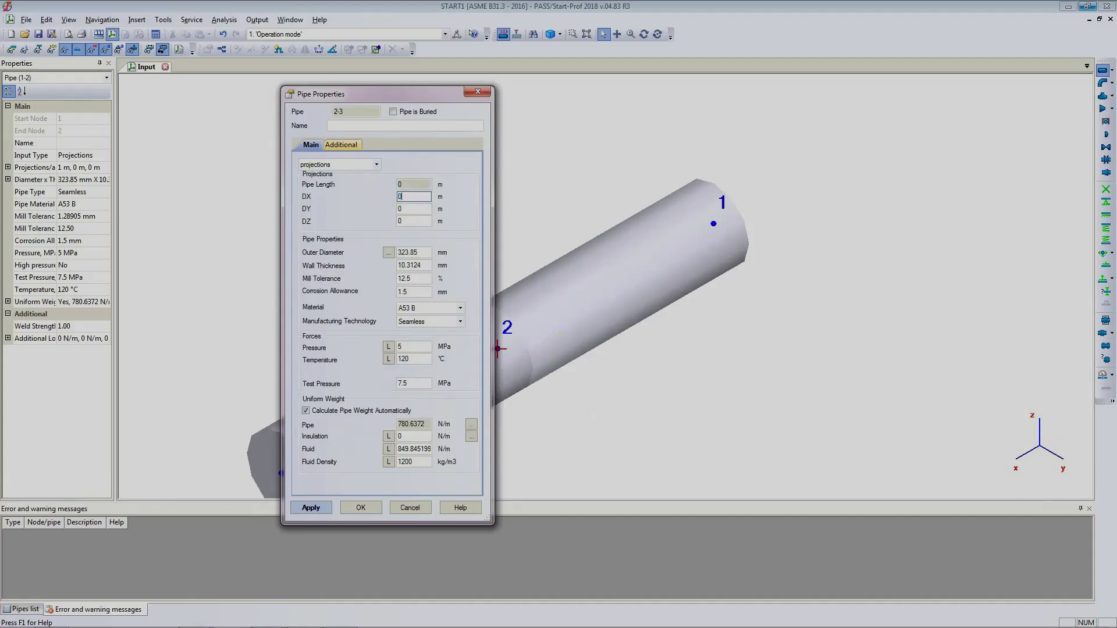
key(Tab)
key(Tab)
text(5)
key(Tab)
click(309, 508)
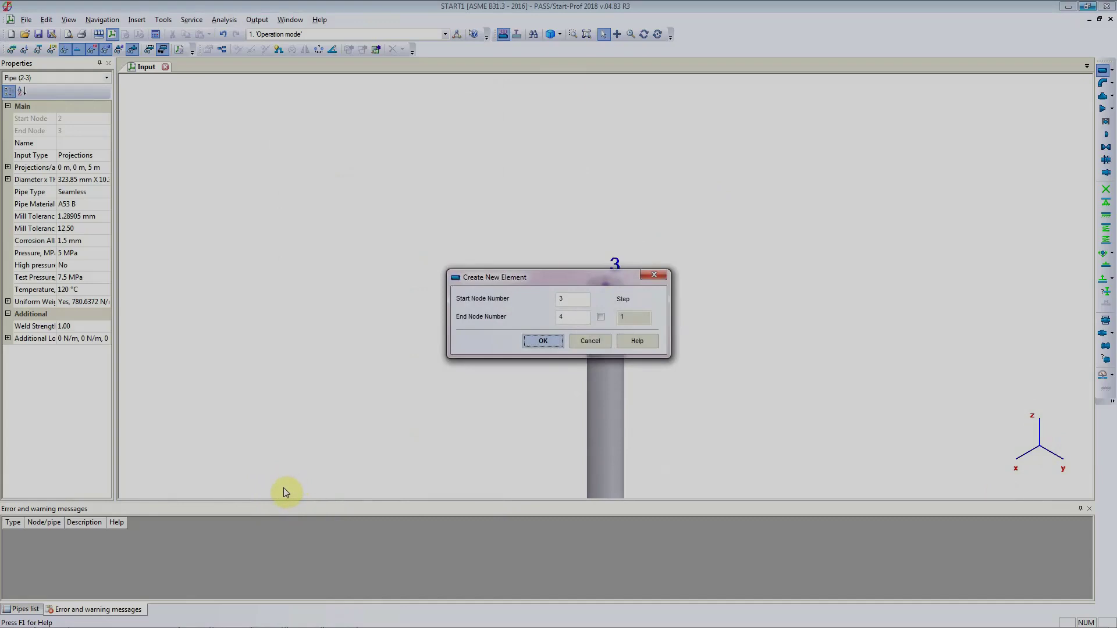
Create pipe 3-4 with projection DY 2.5 and DZ 0
click(543, 341)
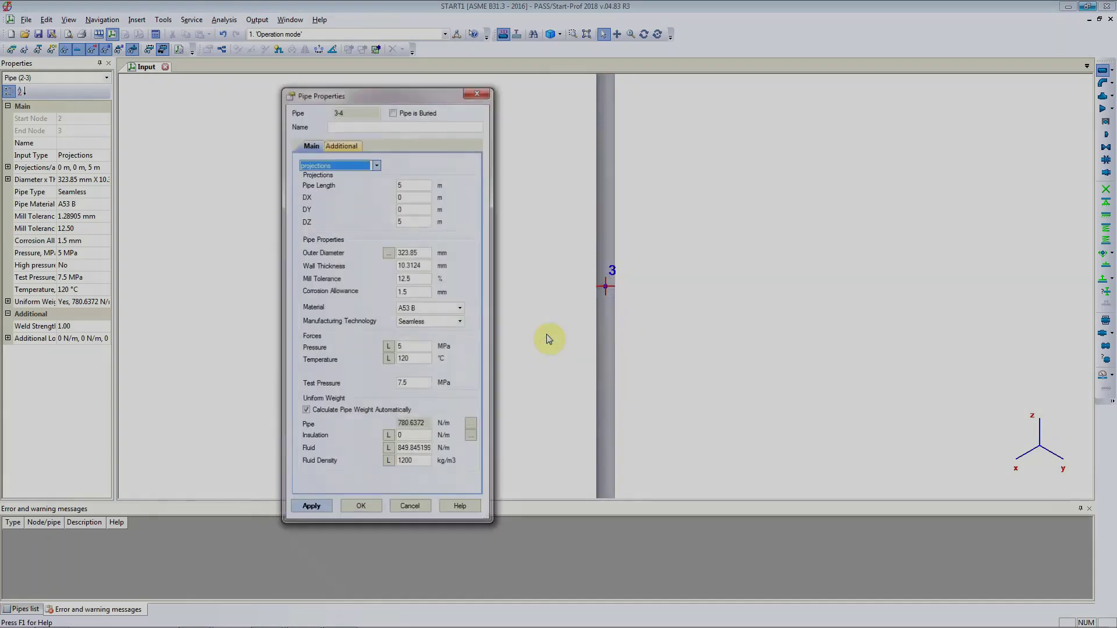
double_click(409, 208)
text(2.5)
key(Tab)
text(0)
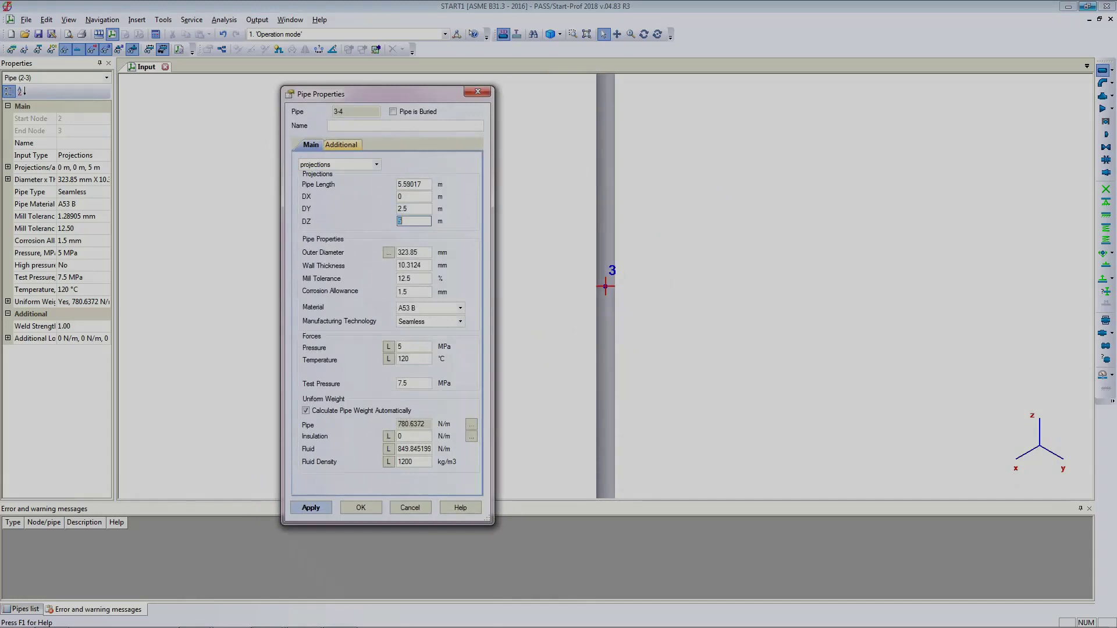
click(311, 508)
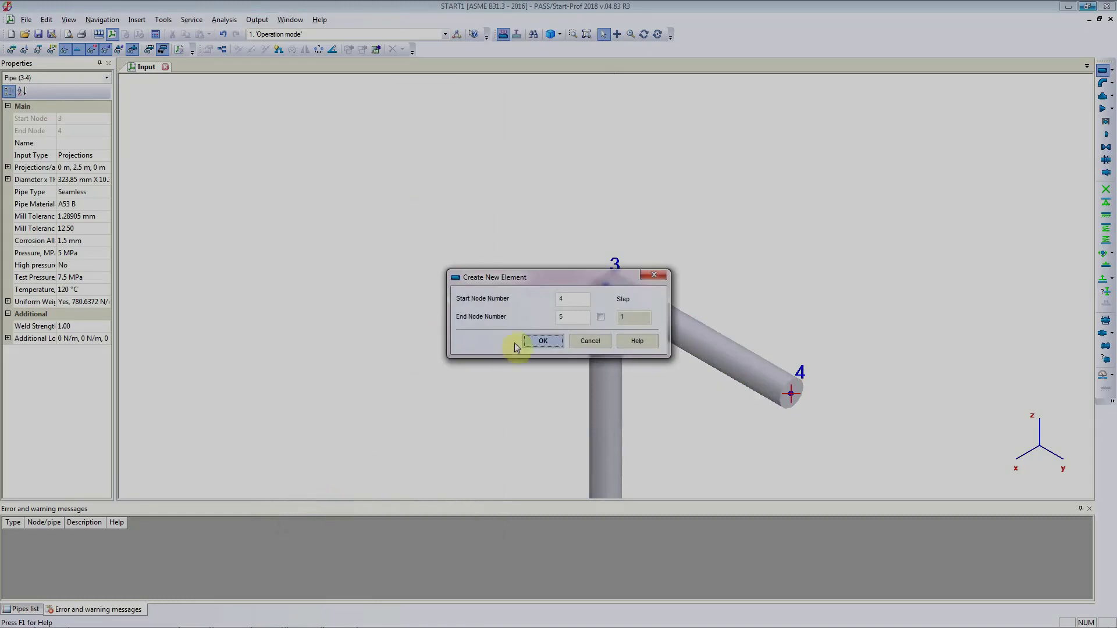
Create pipe 4-5 with projection DX 5, DY and DZ 0
click(538, 342)
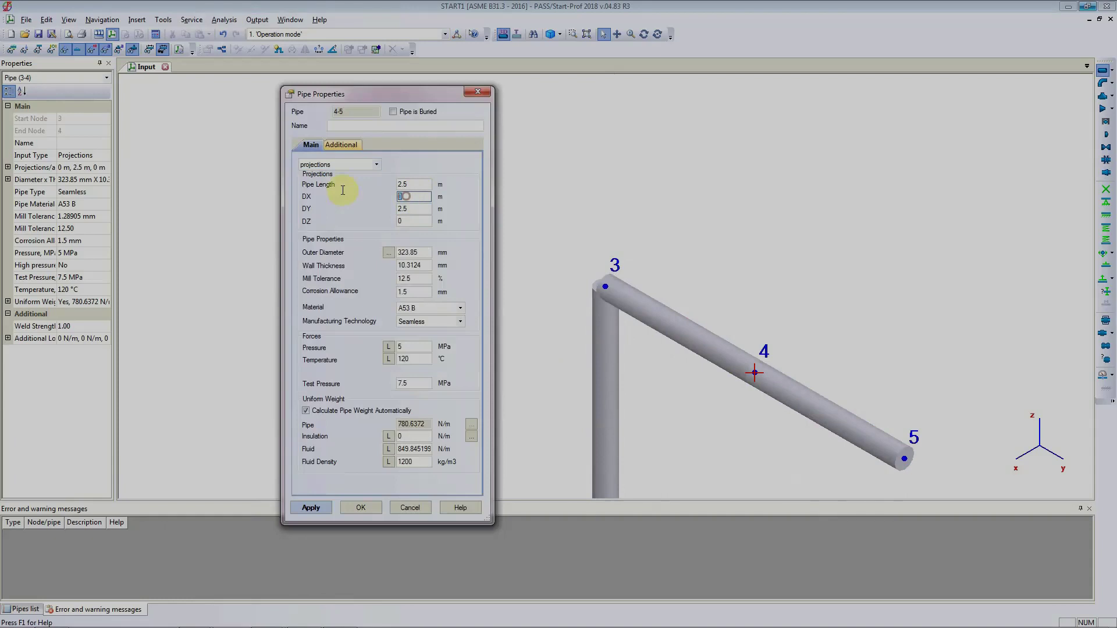
text(5)
key(Tab)
text(0)
key(Tab)
click(362, 507)
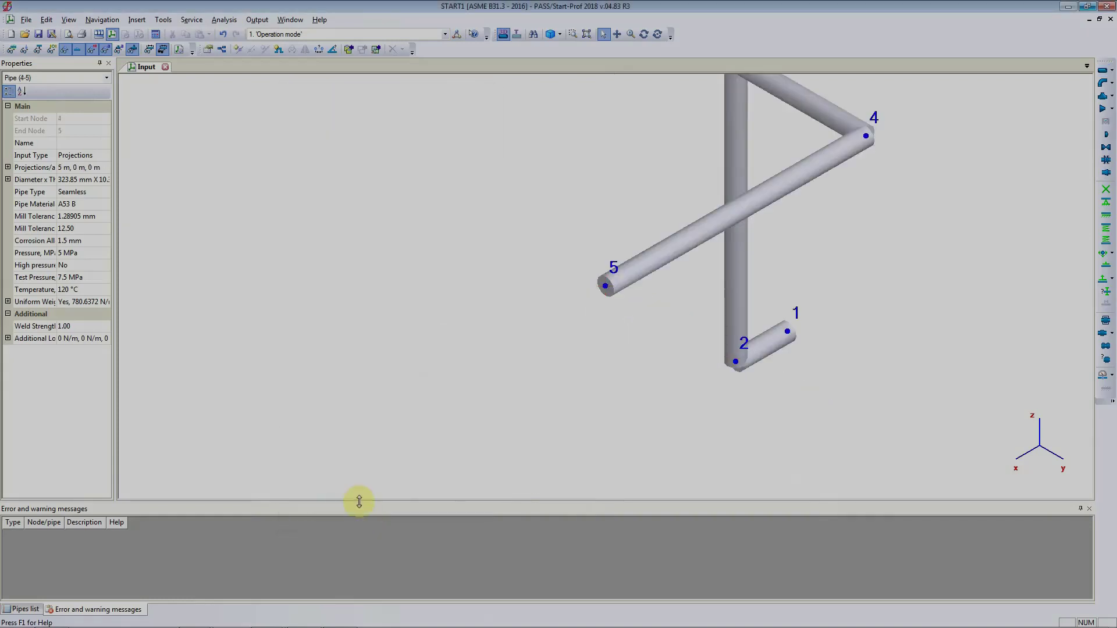
middle_drag(642, 345, 553, 407)
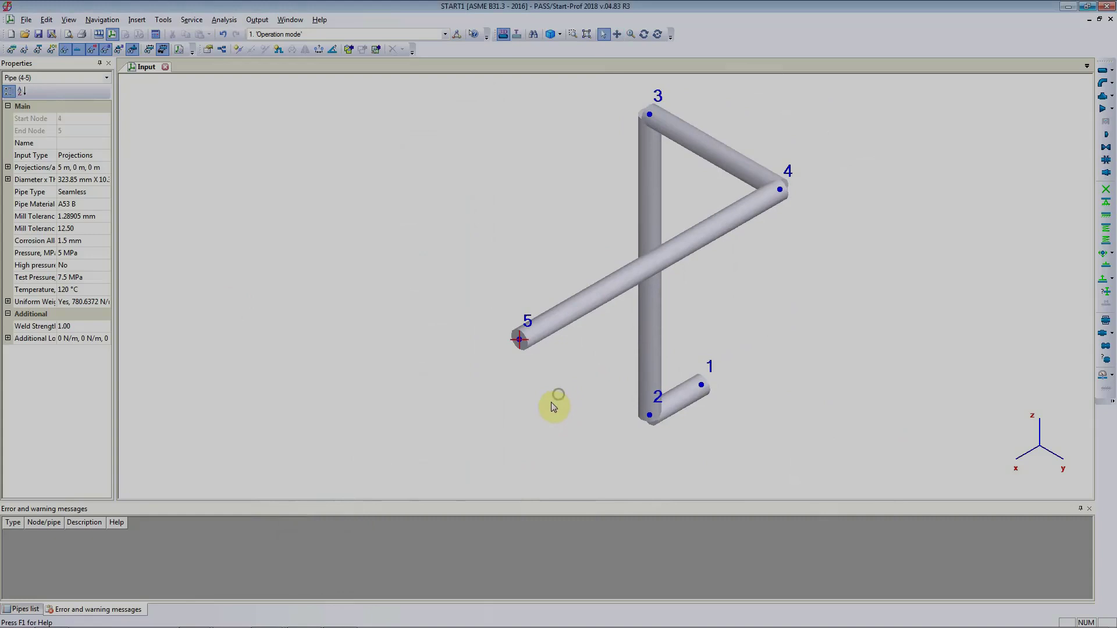
Clear the selection and select node 5 at the end of pipe 4-5
click(702, 386)
click(520, 340)
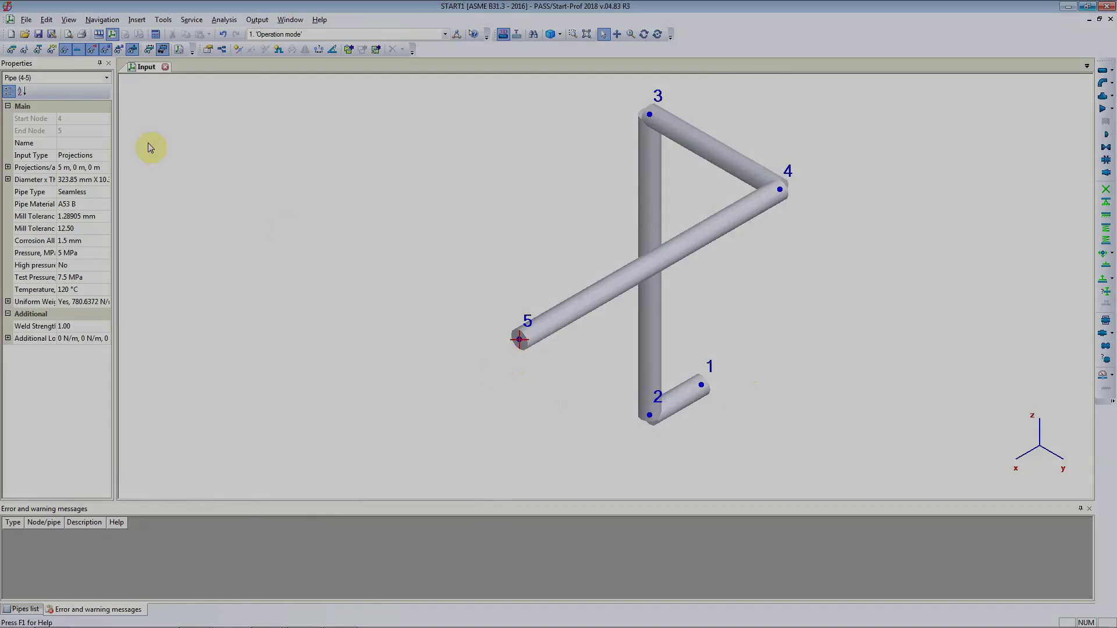
In the Operation Mode Editor, rename mode 1 to 'Design P T'
click(27, 21)
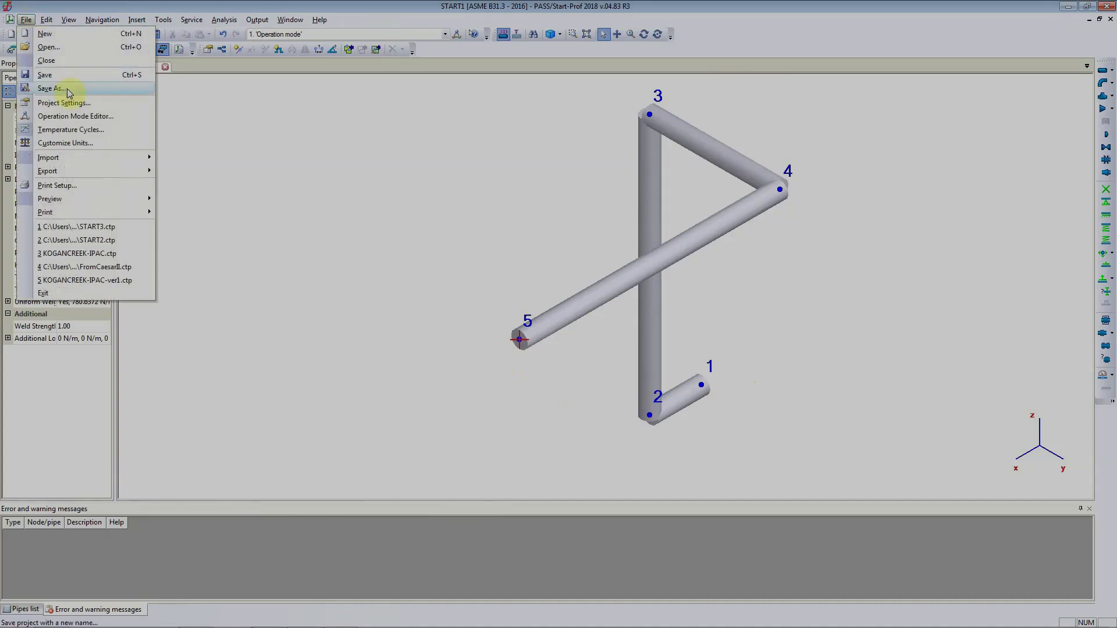
click(70, 116)
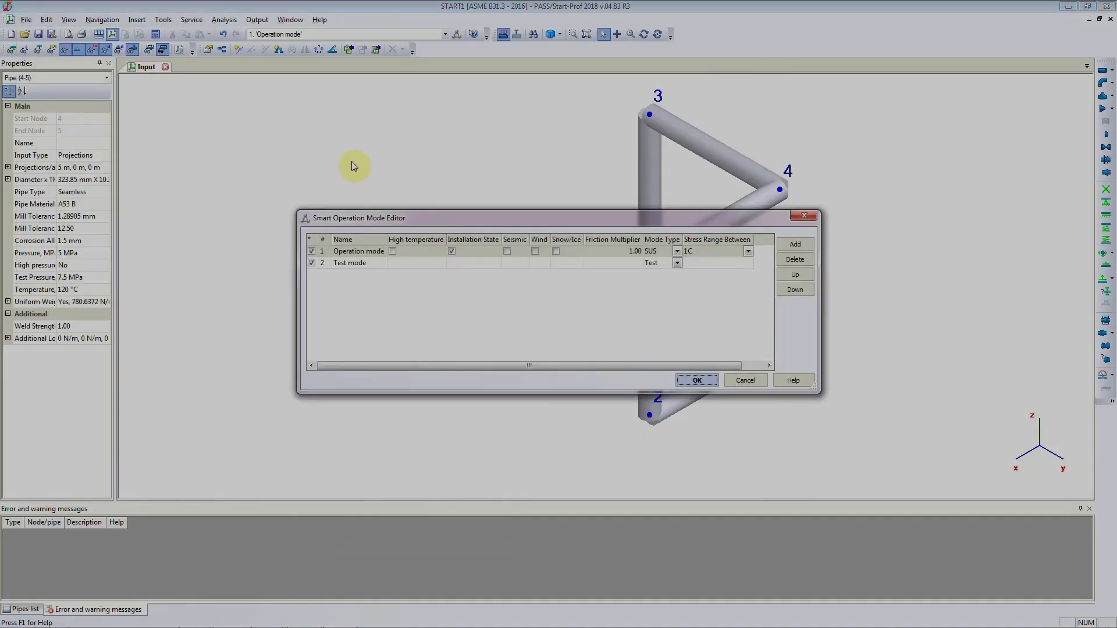
click(366, 254)
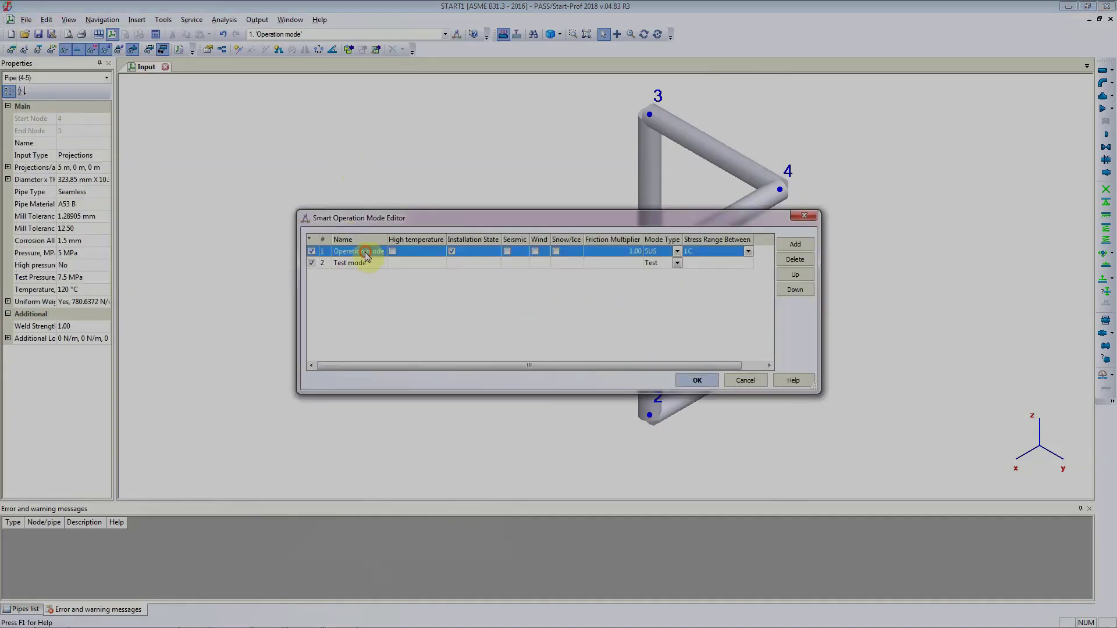
click(338, 251)
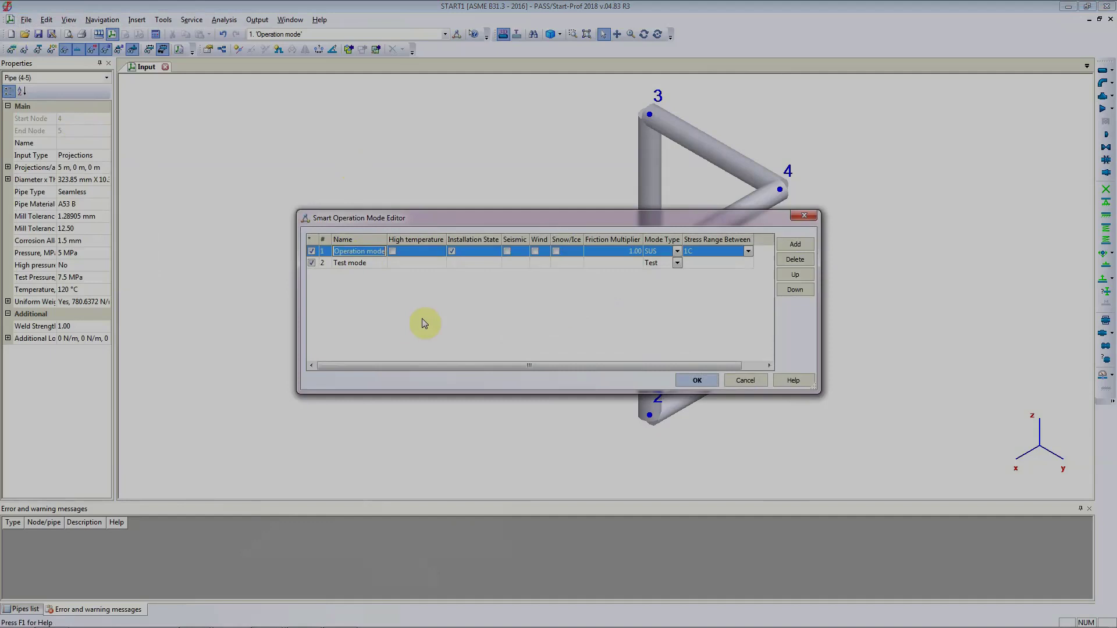
text(Design P)
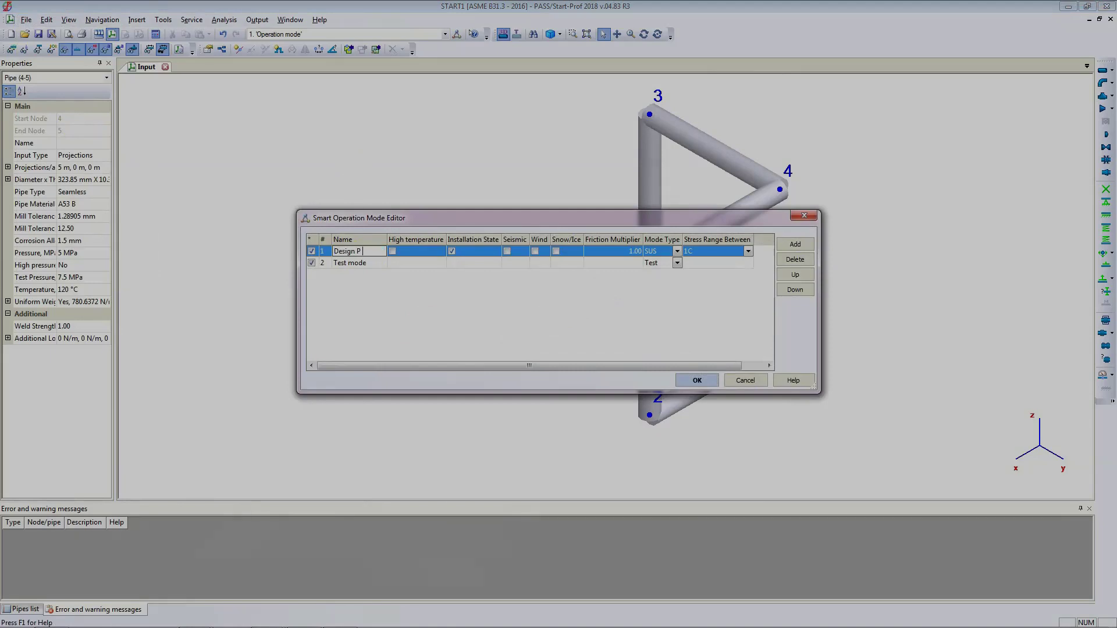
text( T)
click(425, 323)
click(795, 246)
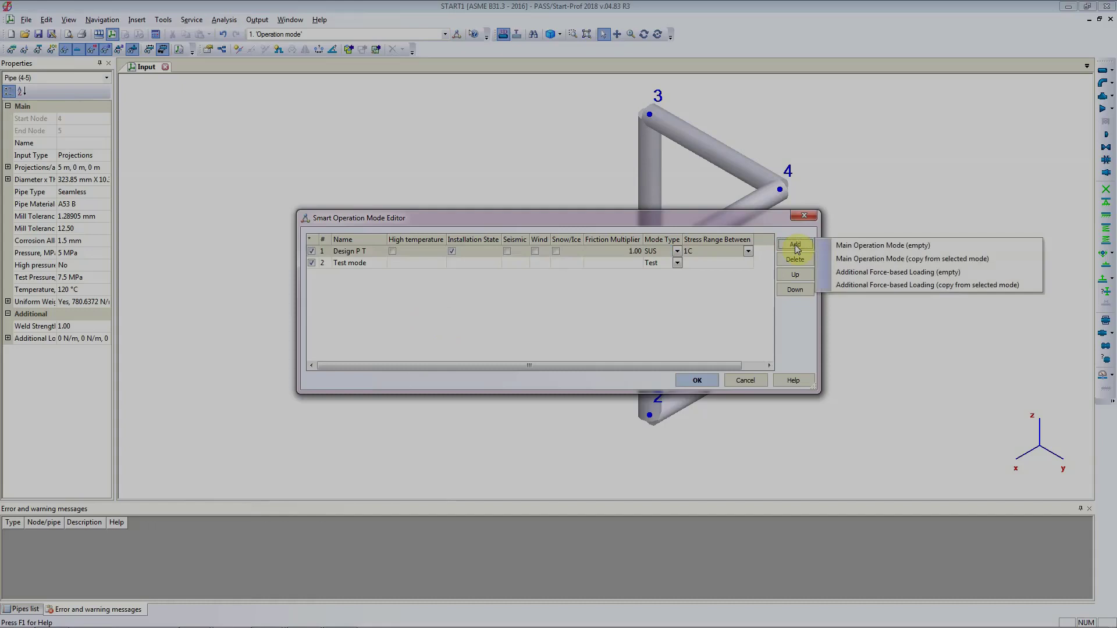
Add an empty main mode named 'Operating P T', keep type SUS, and apply
click(876, 246)
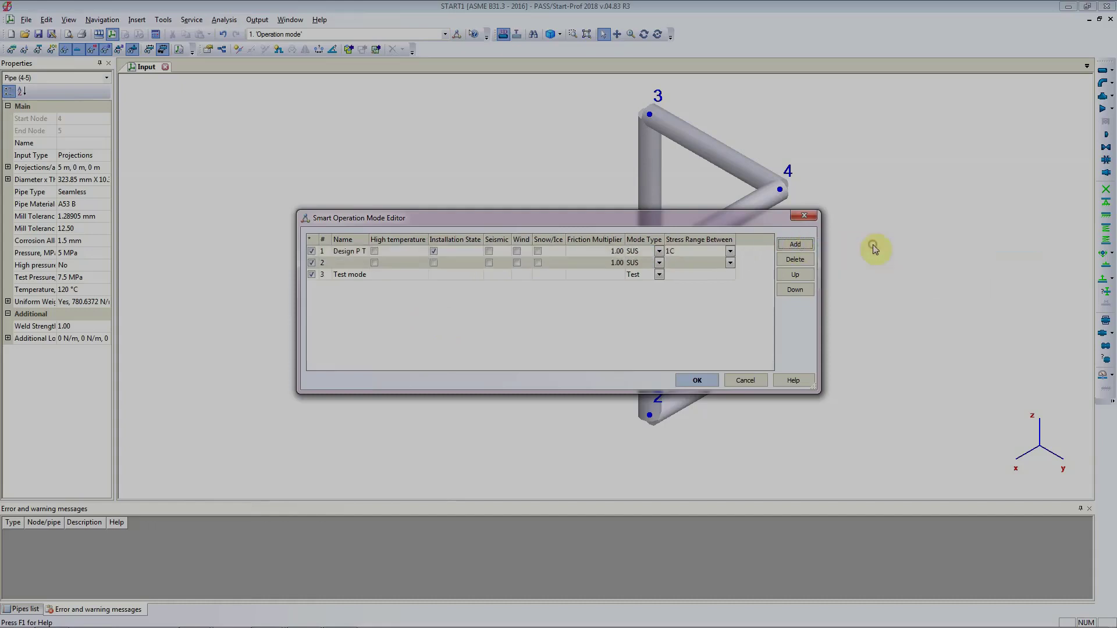
click(342, 265)
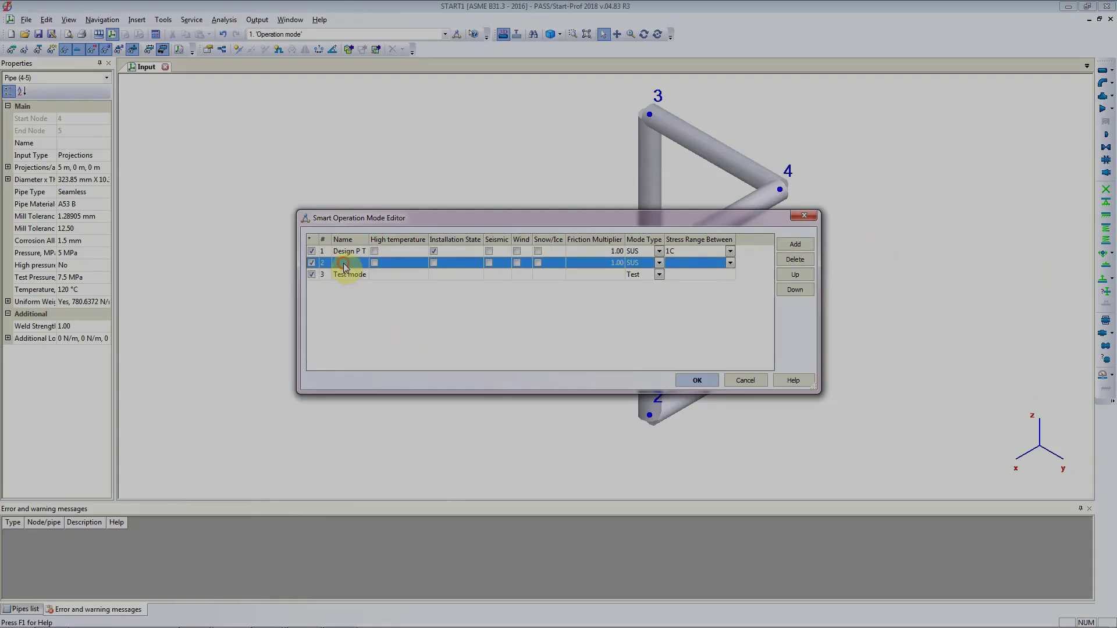
click(345, 262)
text(Operating P T)
click(659, 265)
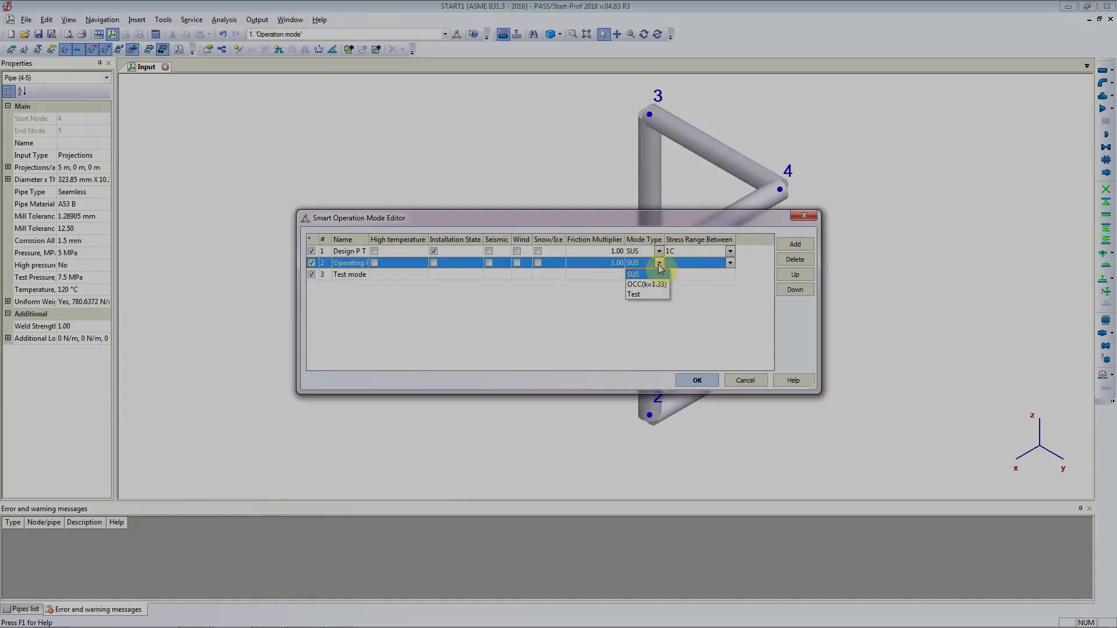
click(643, 274)
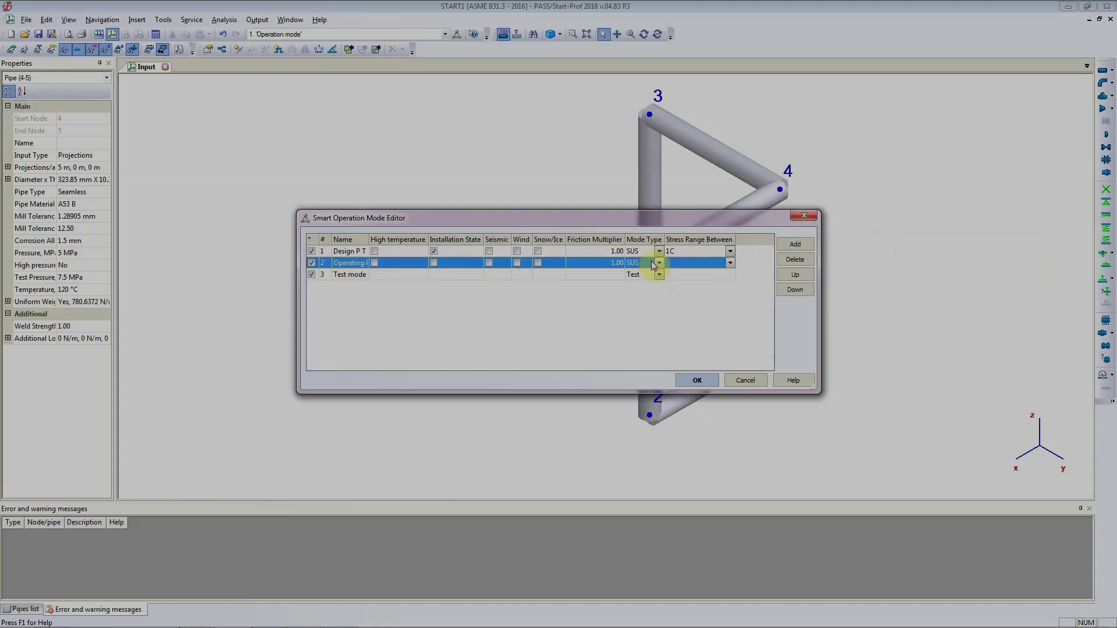
drag(368, 239, 384, 239)
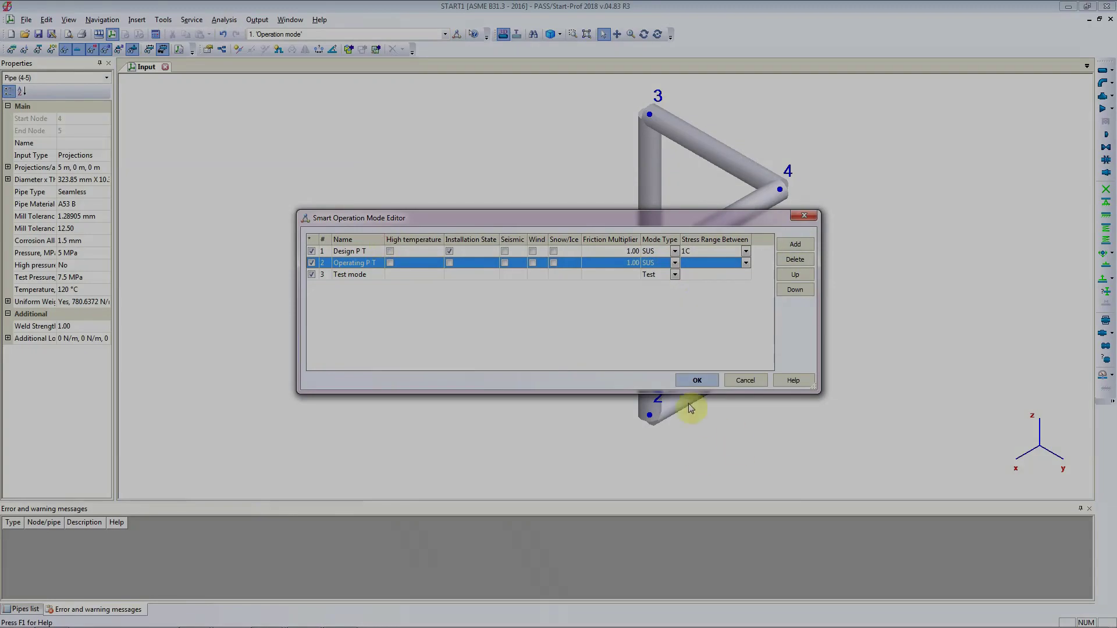
click(698, 381)
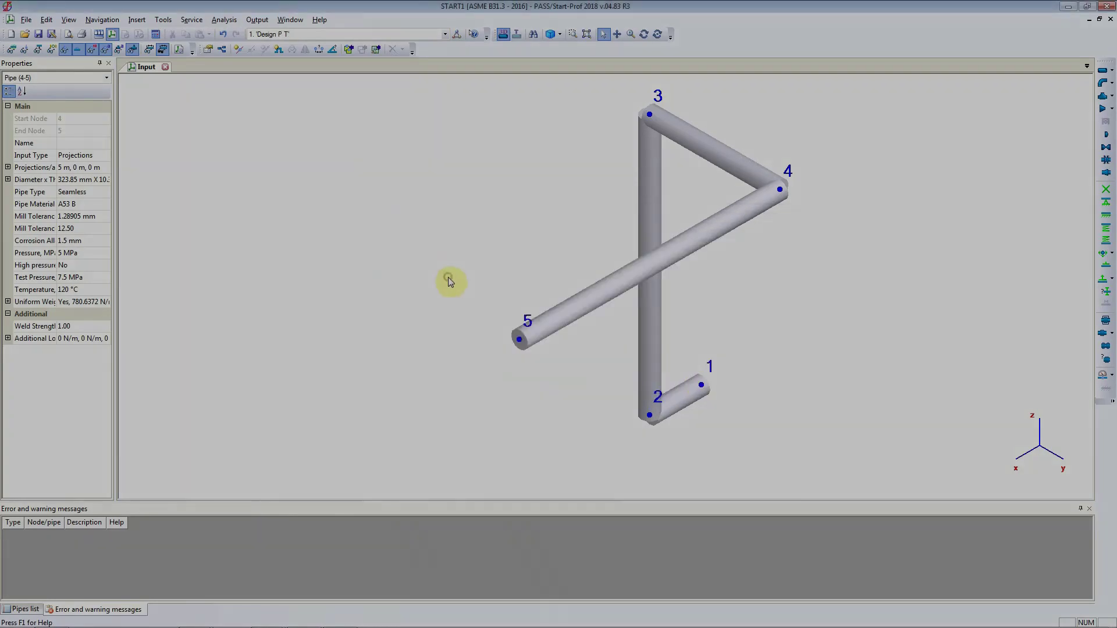
Select all four pipes and show them in the pipes list table
key(ctrl+a)
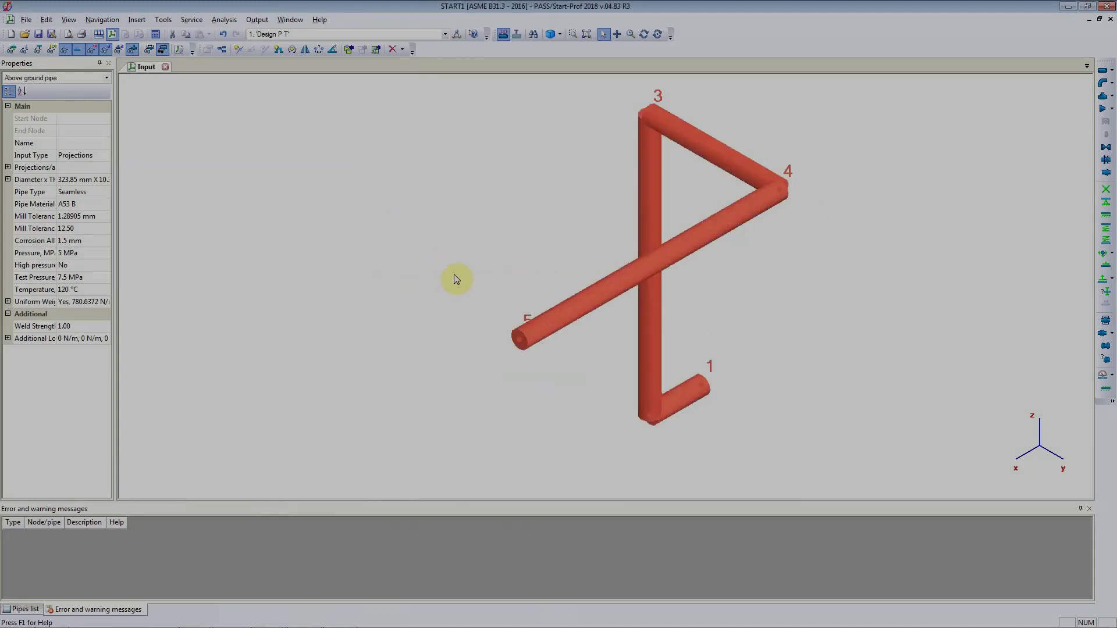
click(46, 20)
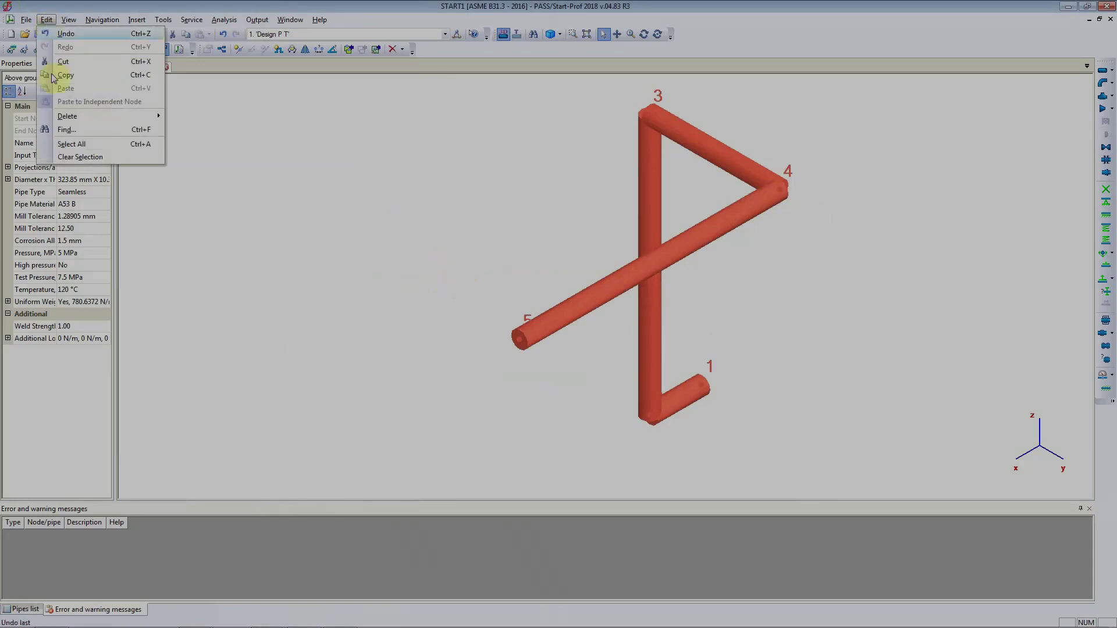
click(81, 149)
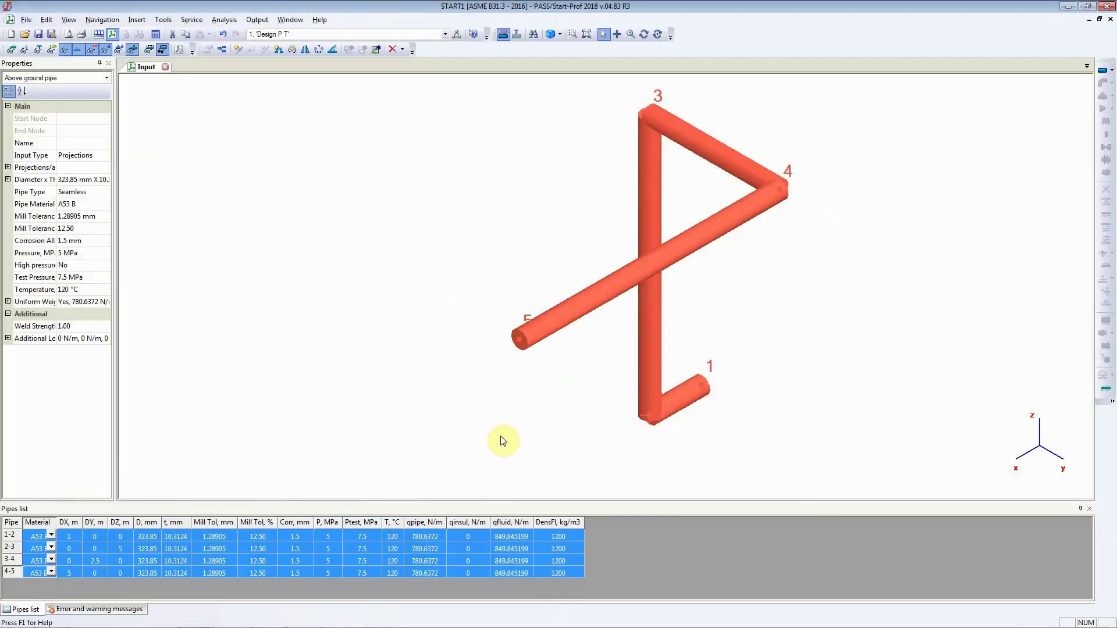
Switch to load case 2 'Operating P T' and set pressure 3.75 and temperature 95 for all pipes
click(445, 34)
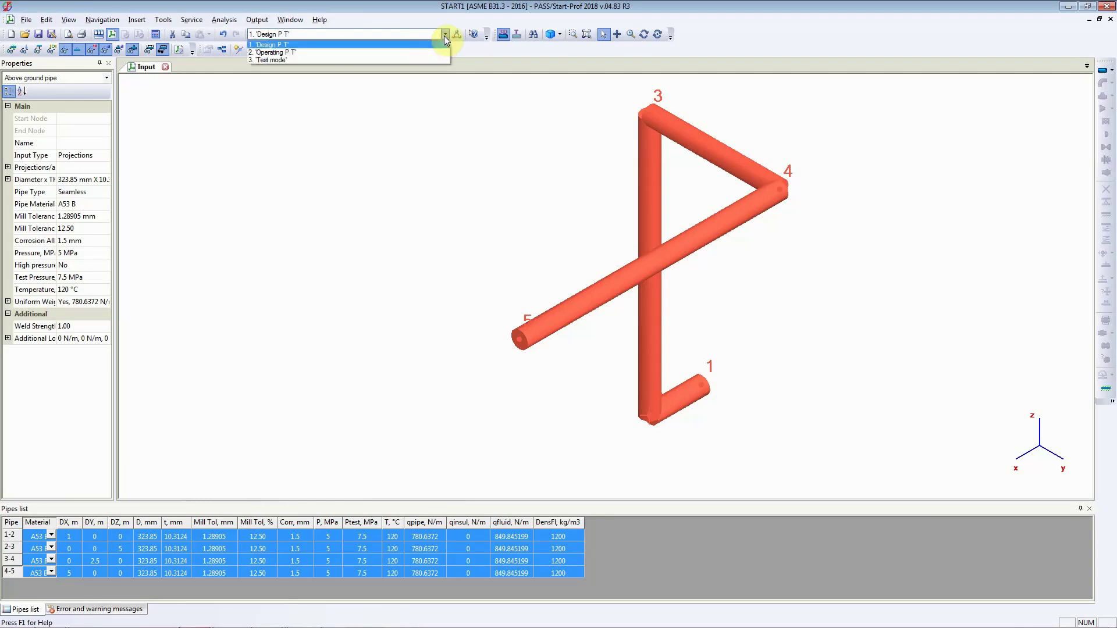
click(341, 53)
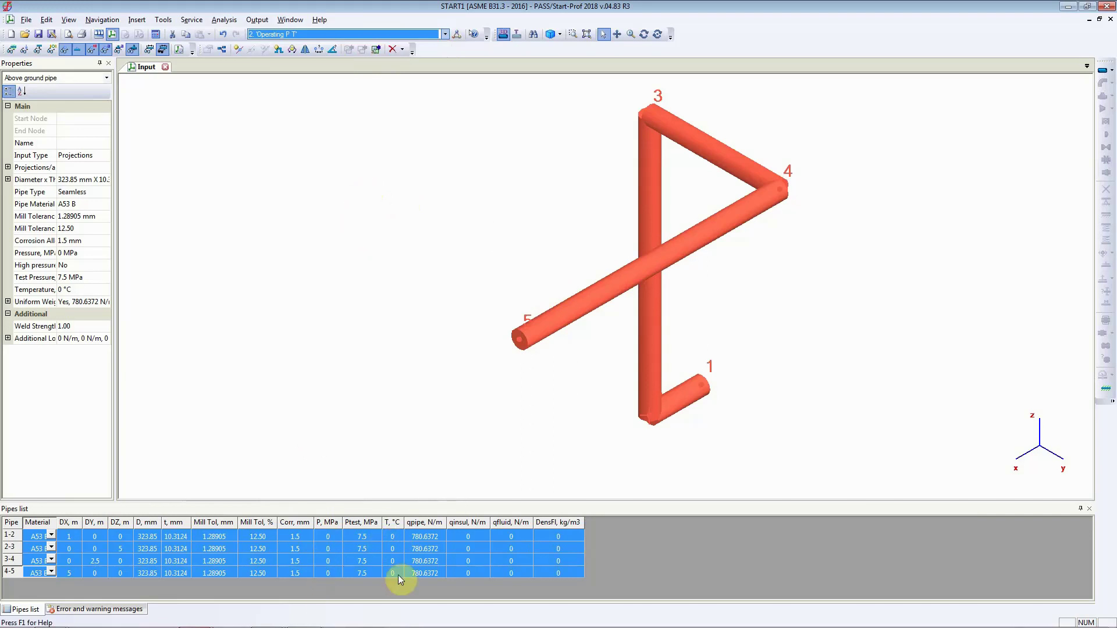
click(83, 254)
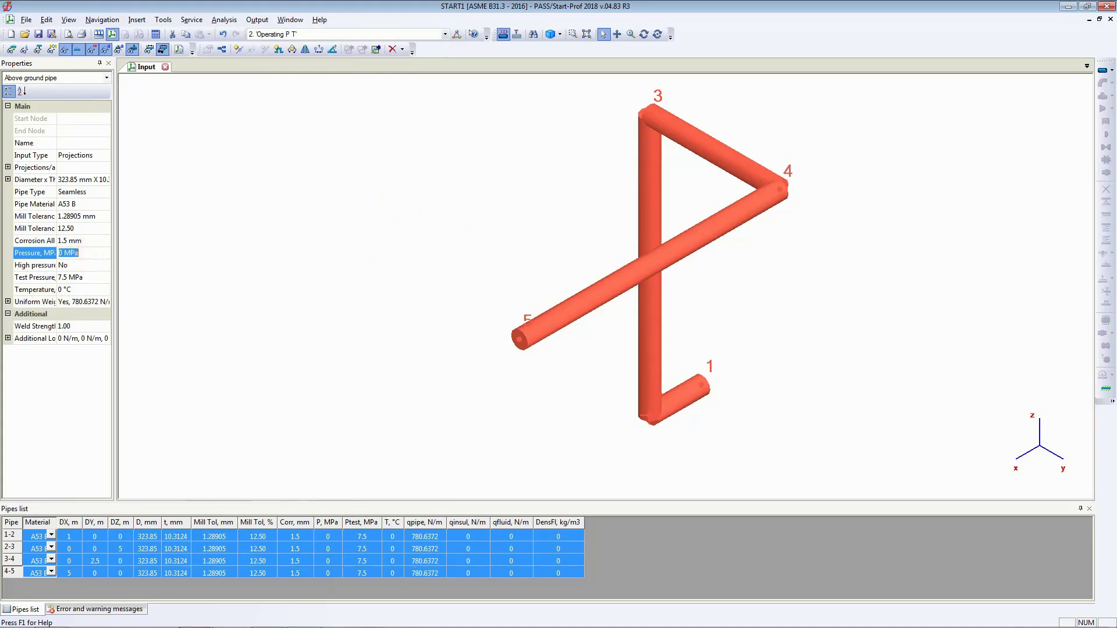
text(3.75)
key(Return)
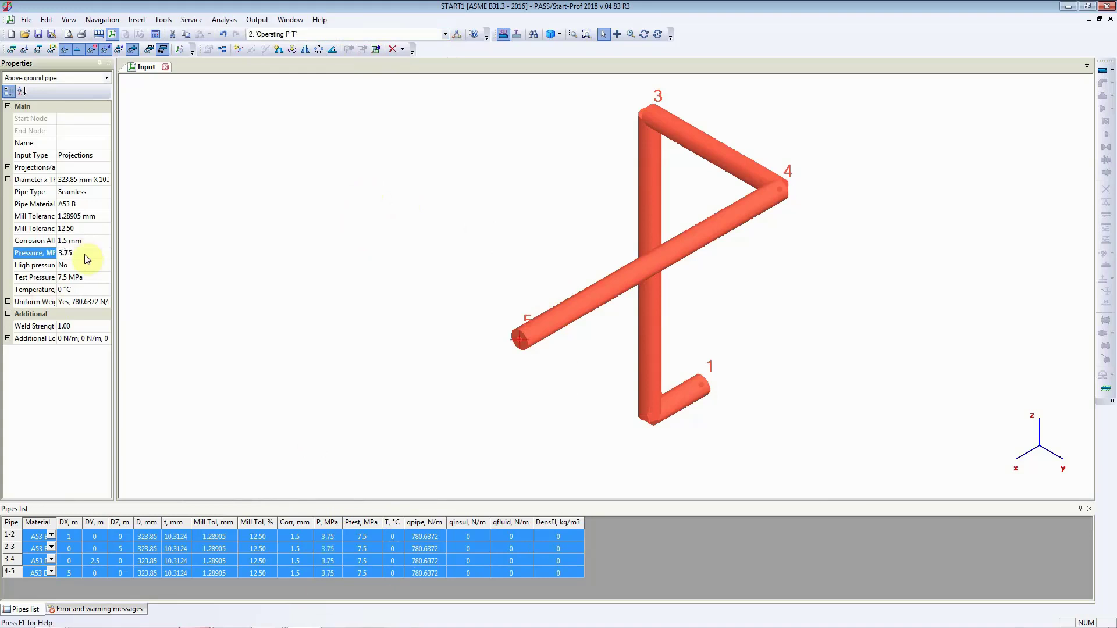
click(78, 289)
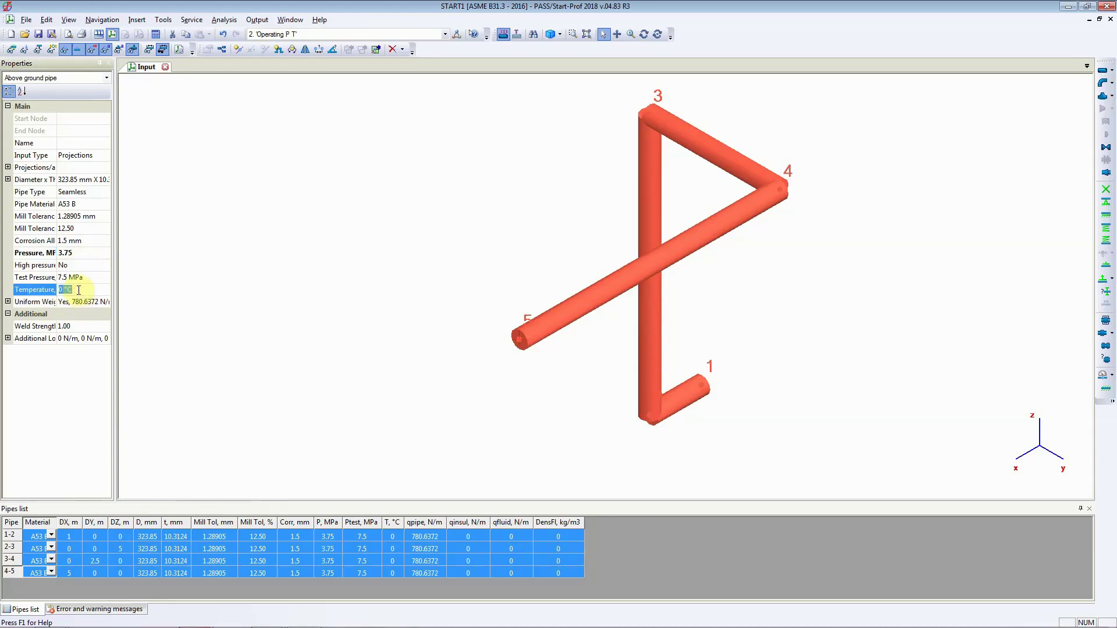
text(95)
key(Return)
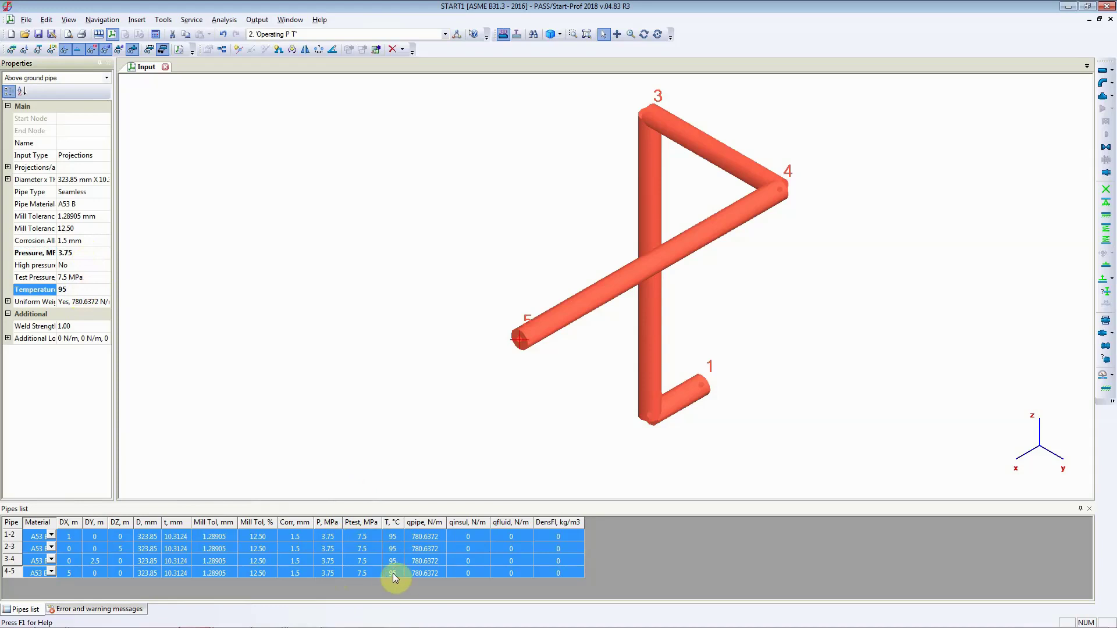
Enter 1200 kg/m3 as the Uniform Weight fluid density for all four pipes
click(8, 301)
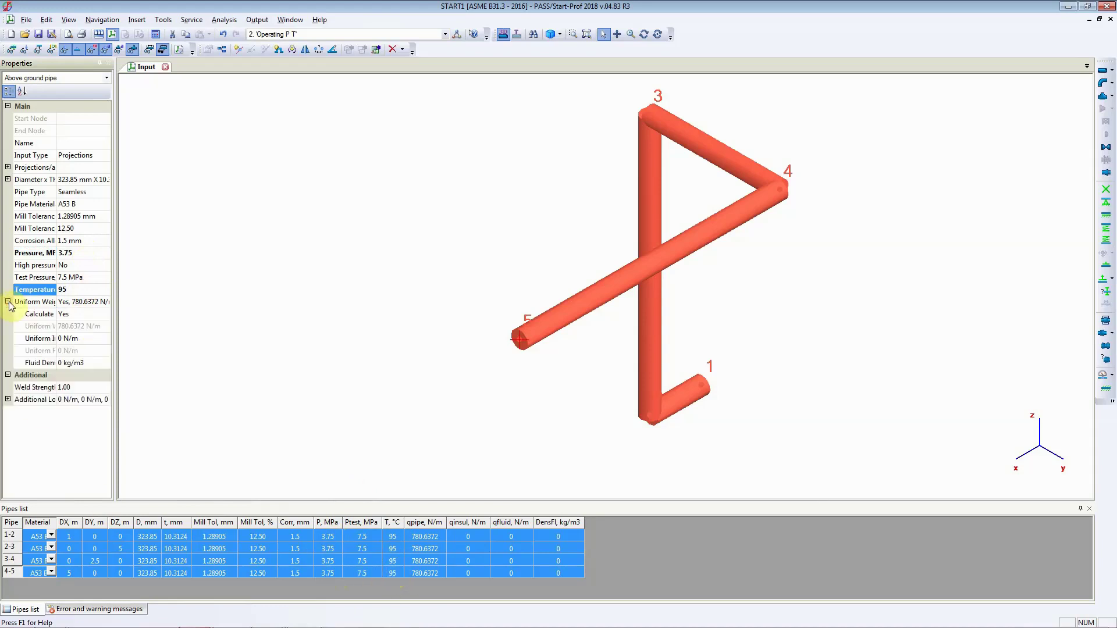
click(93, 365)
click(69, 364)
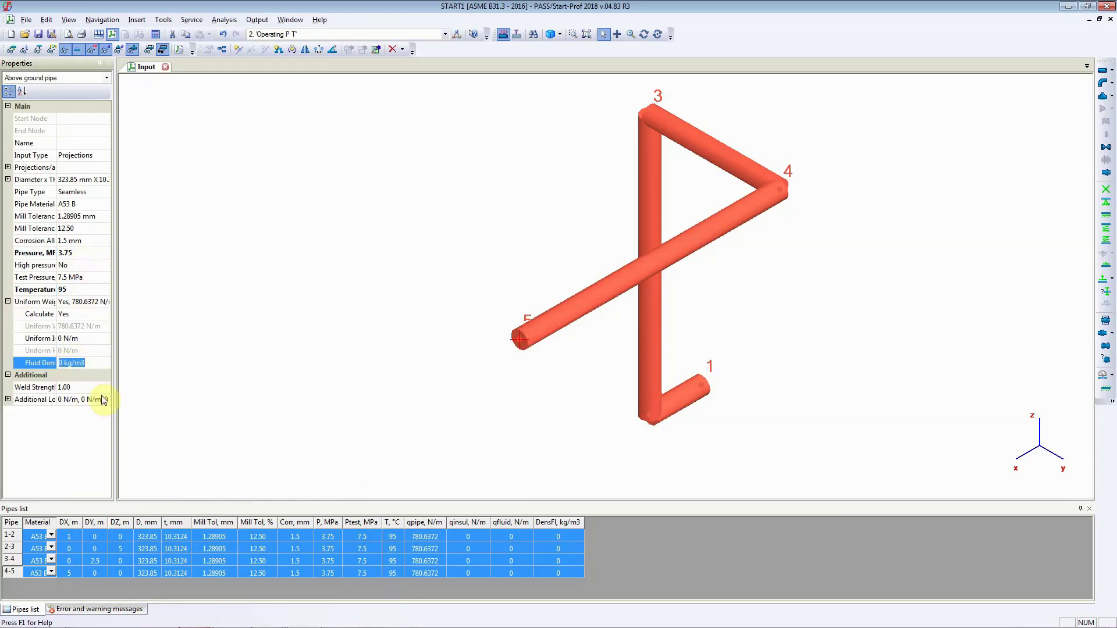
text(1200)
key(Return)
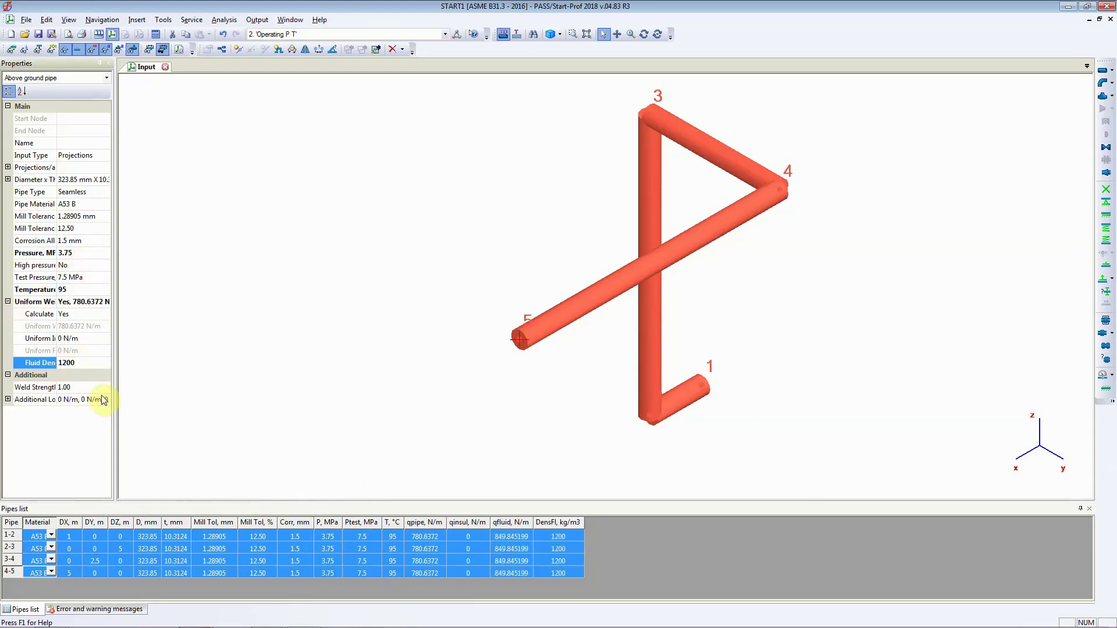